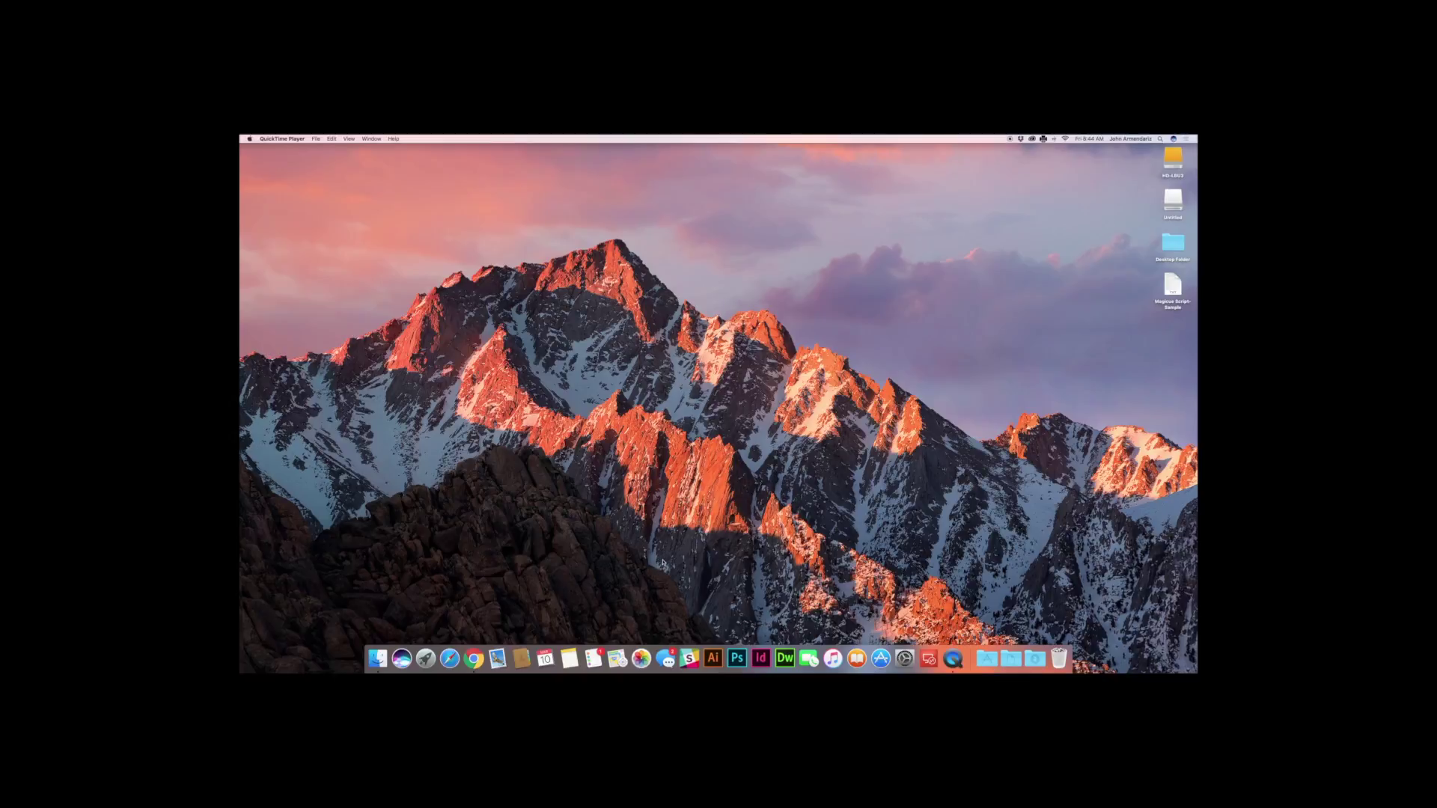
left_click(473, 657)
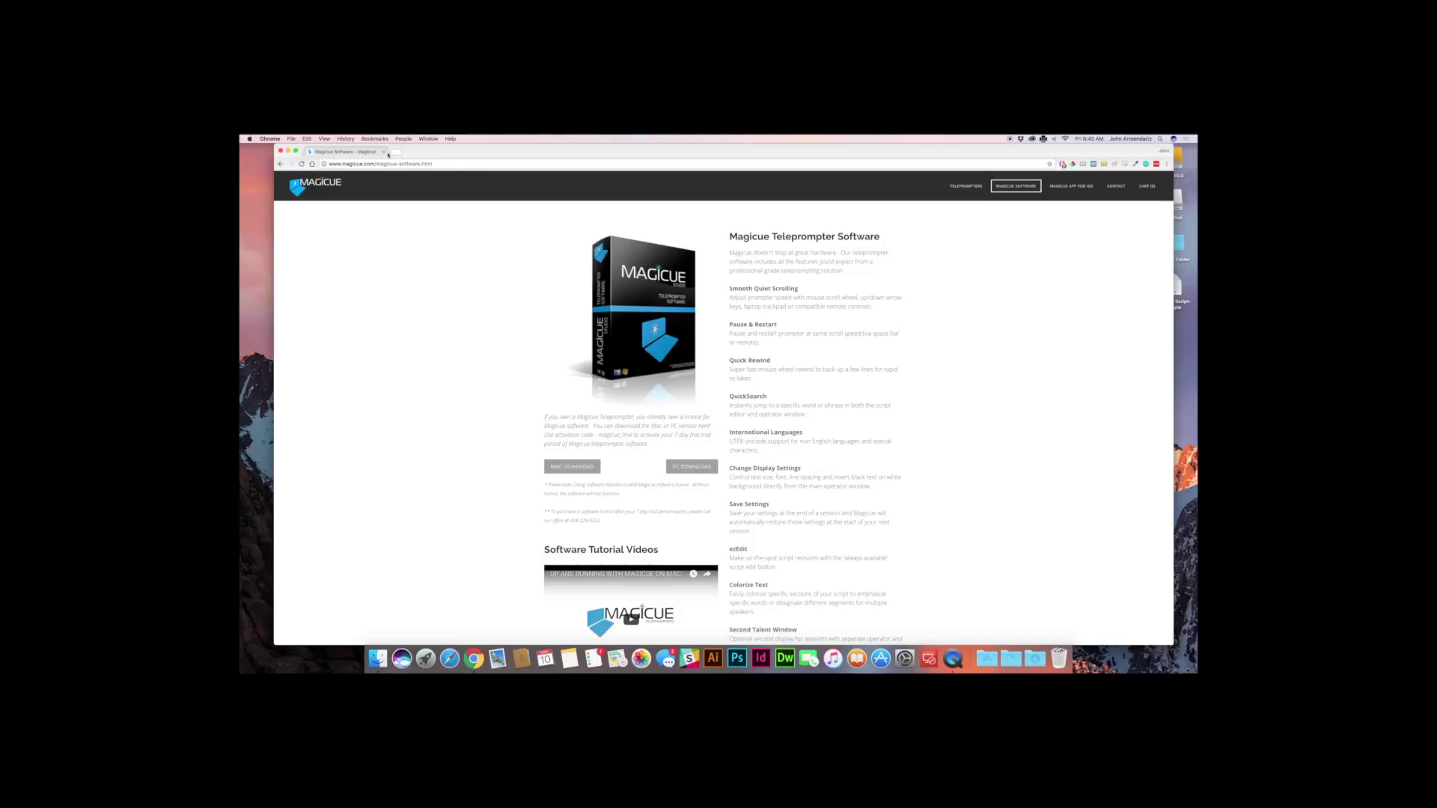
left_click(443, 165)
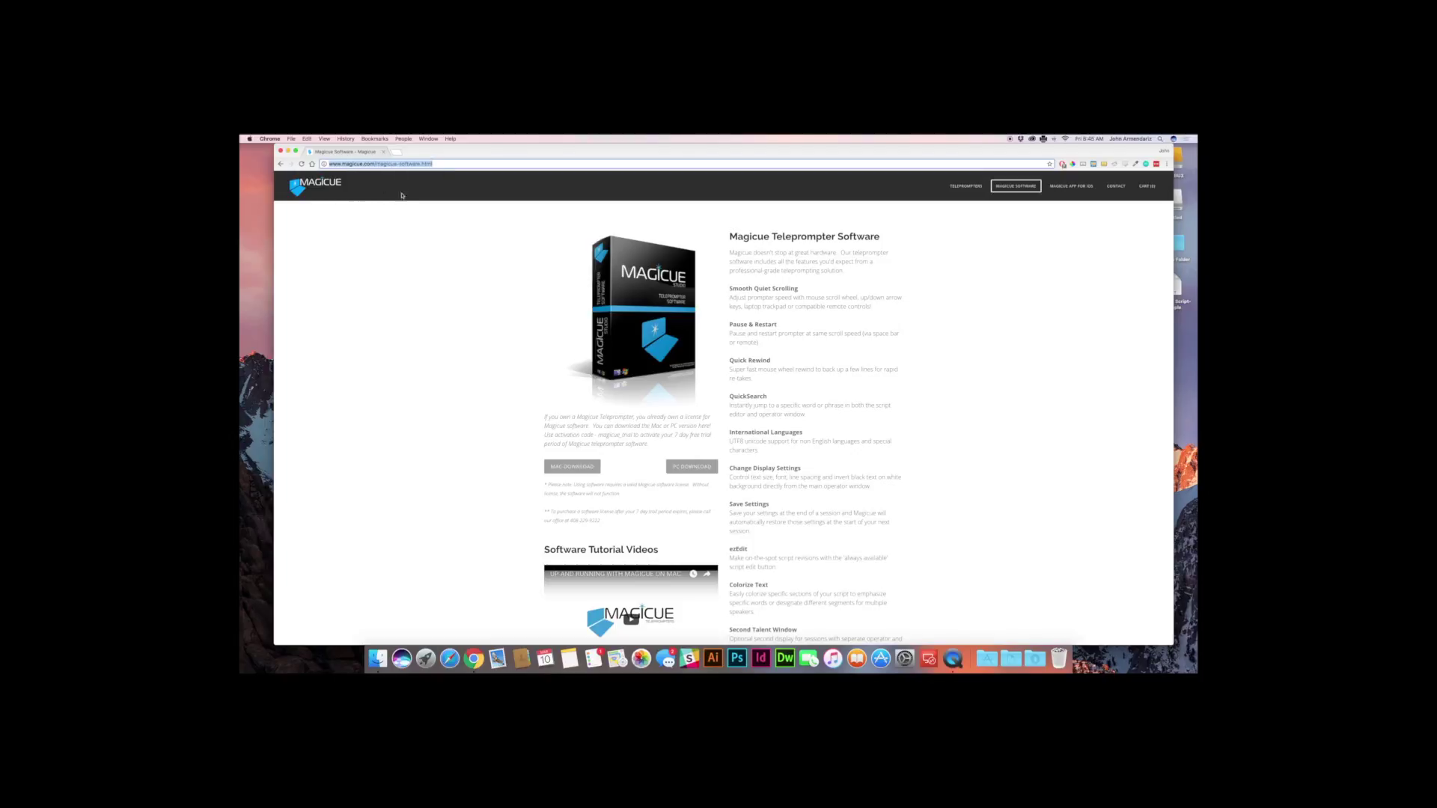
left_click(423, 242)
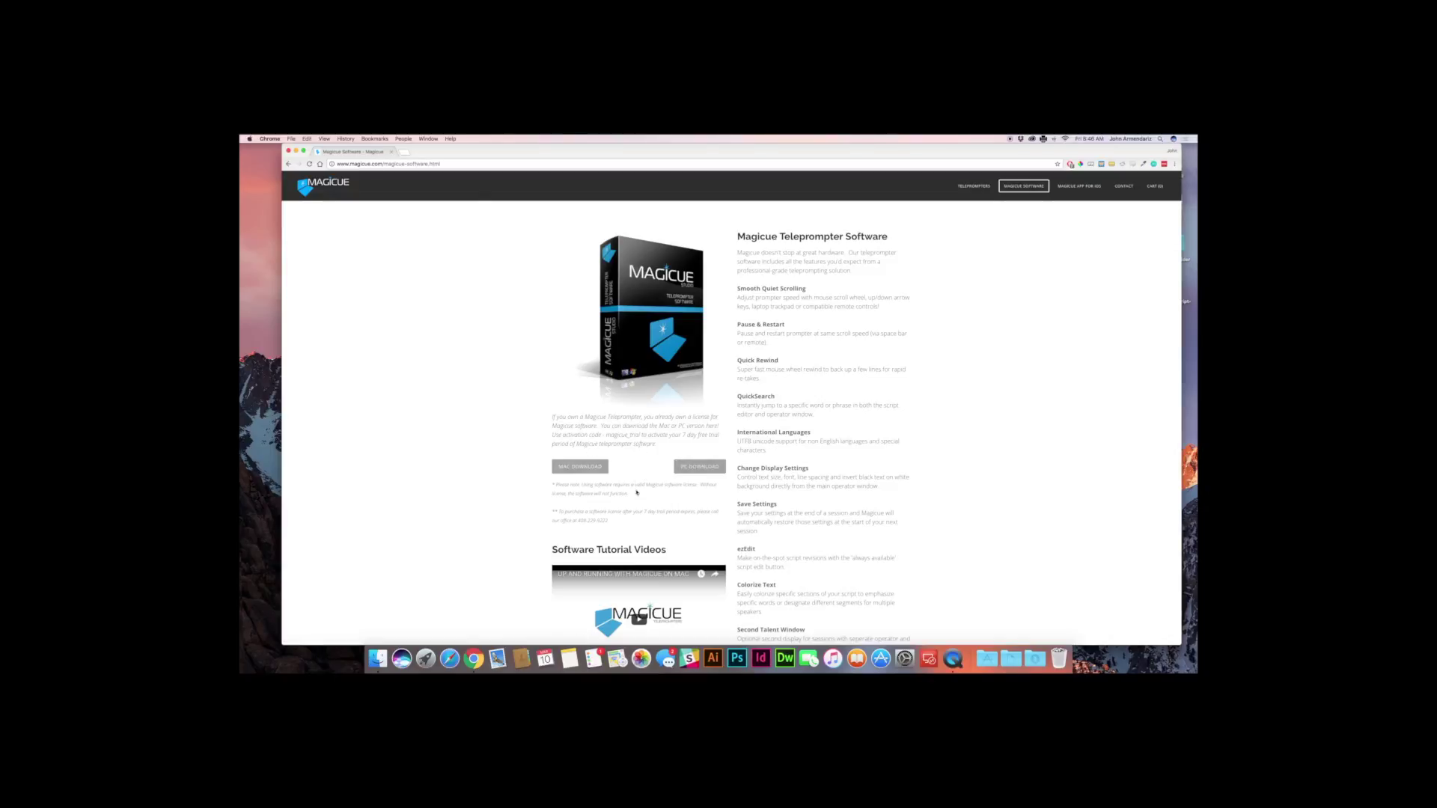
left_click(587, 469)
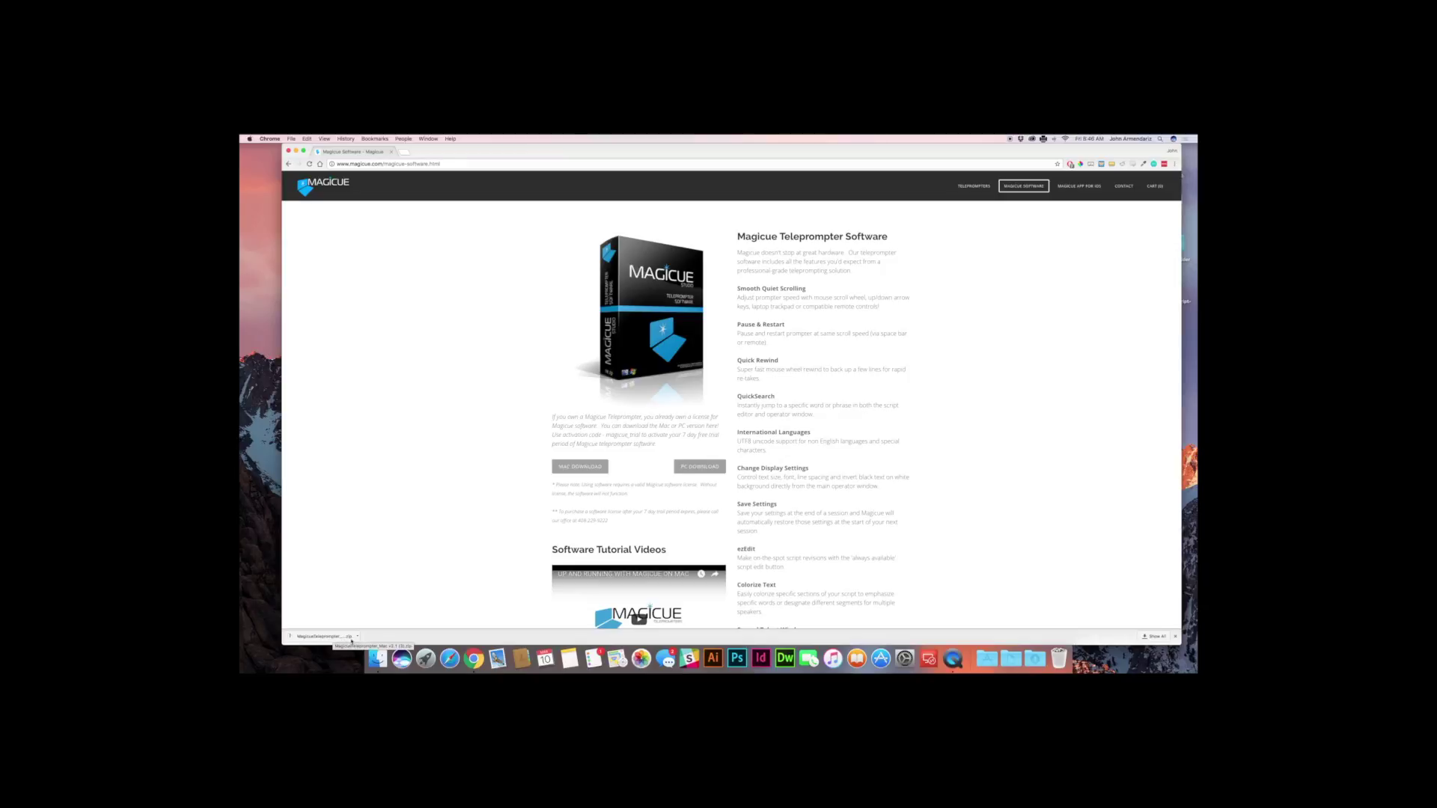
Open the downloaded Magicue archive and launch the MagicueTeleprompter application, allowing it to run despite being downloaded from the internet
left_click(356, 639)
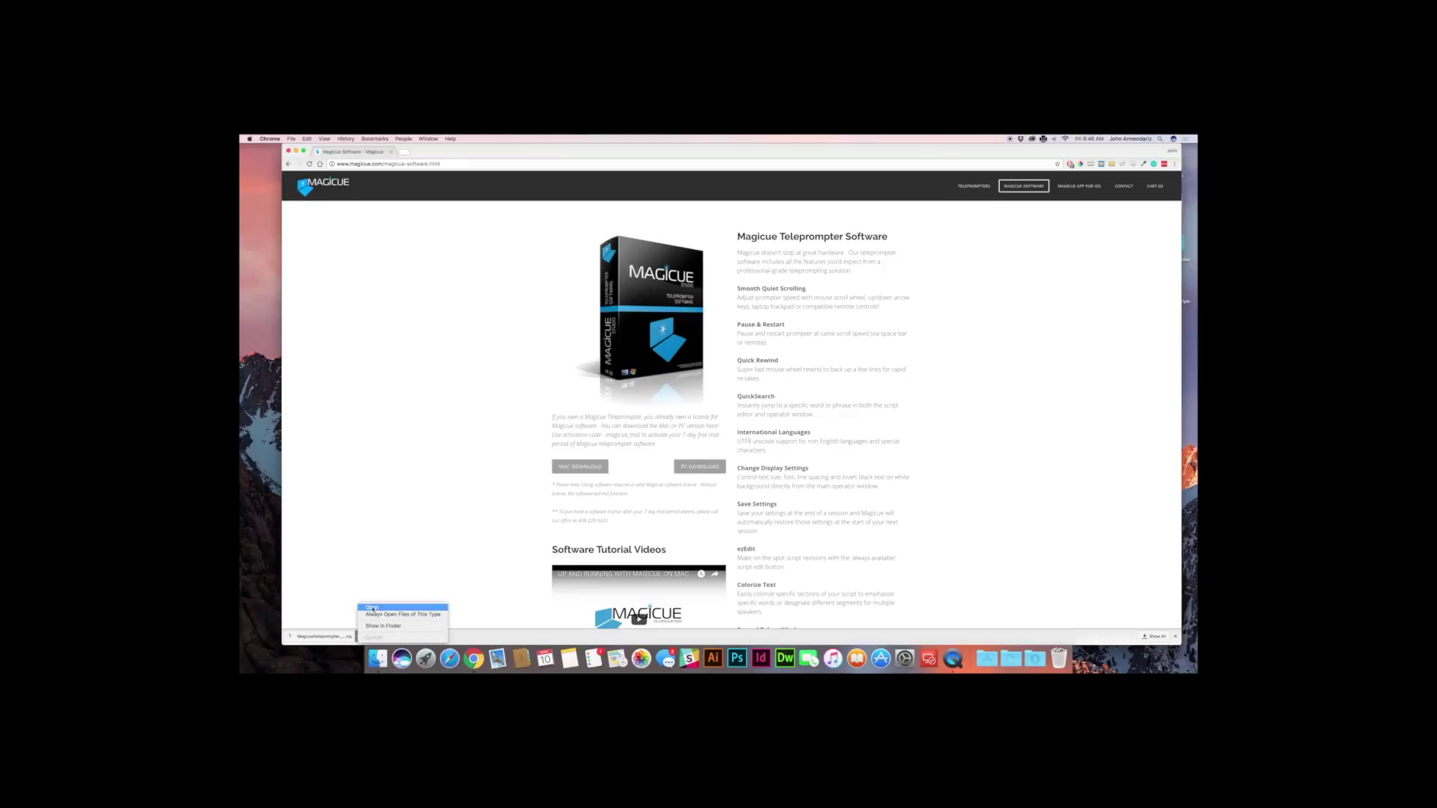
left_click(372, 608)
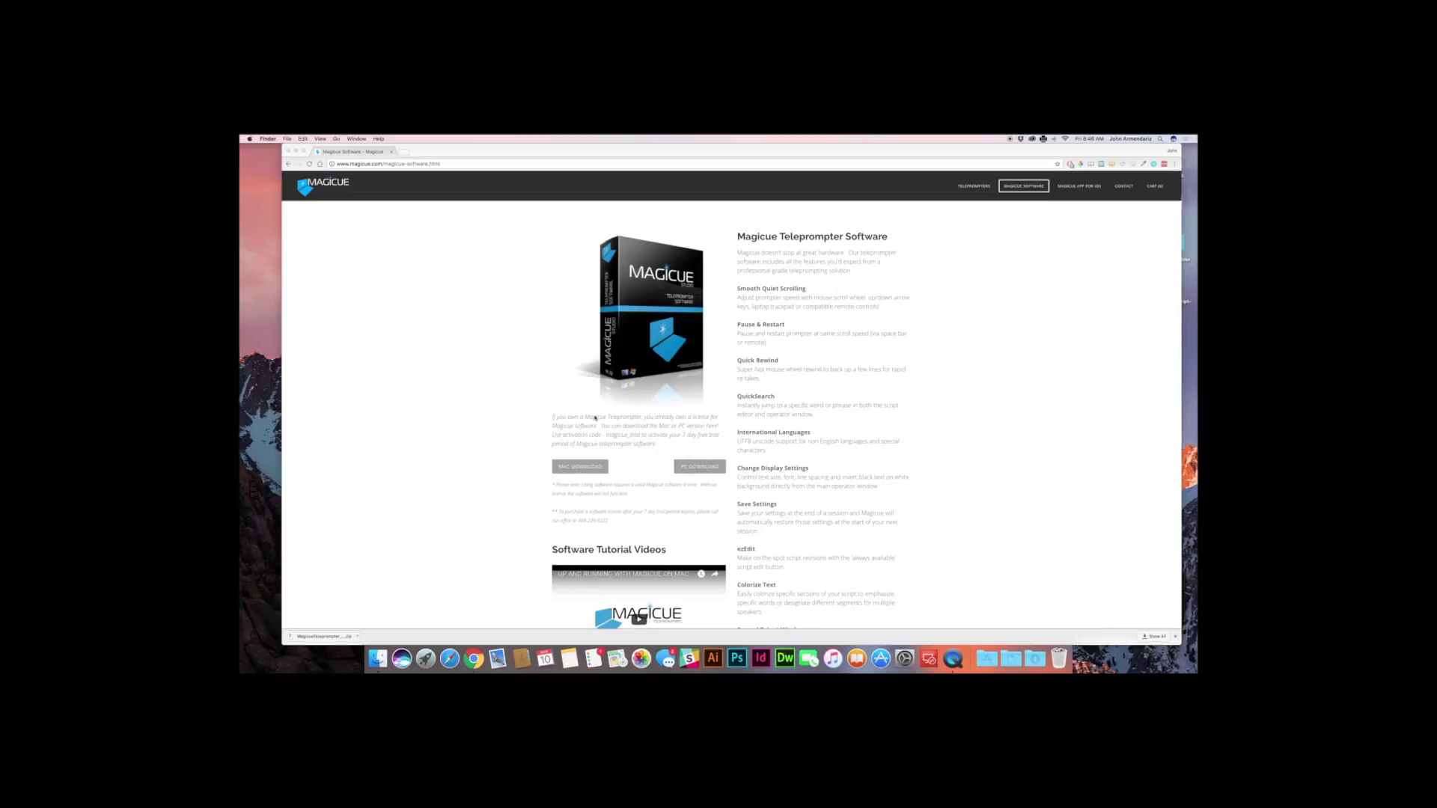
double_click(558, 240)
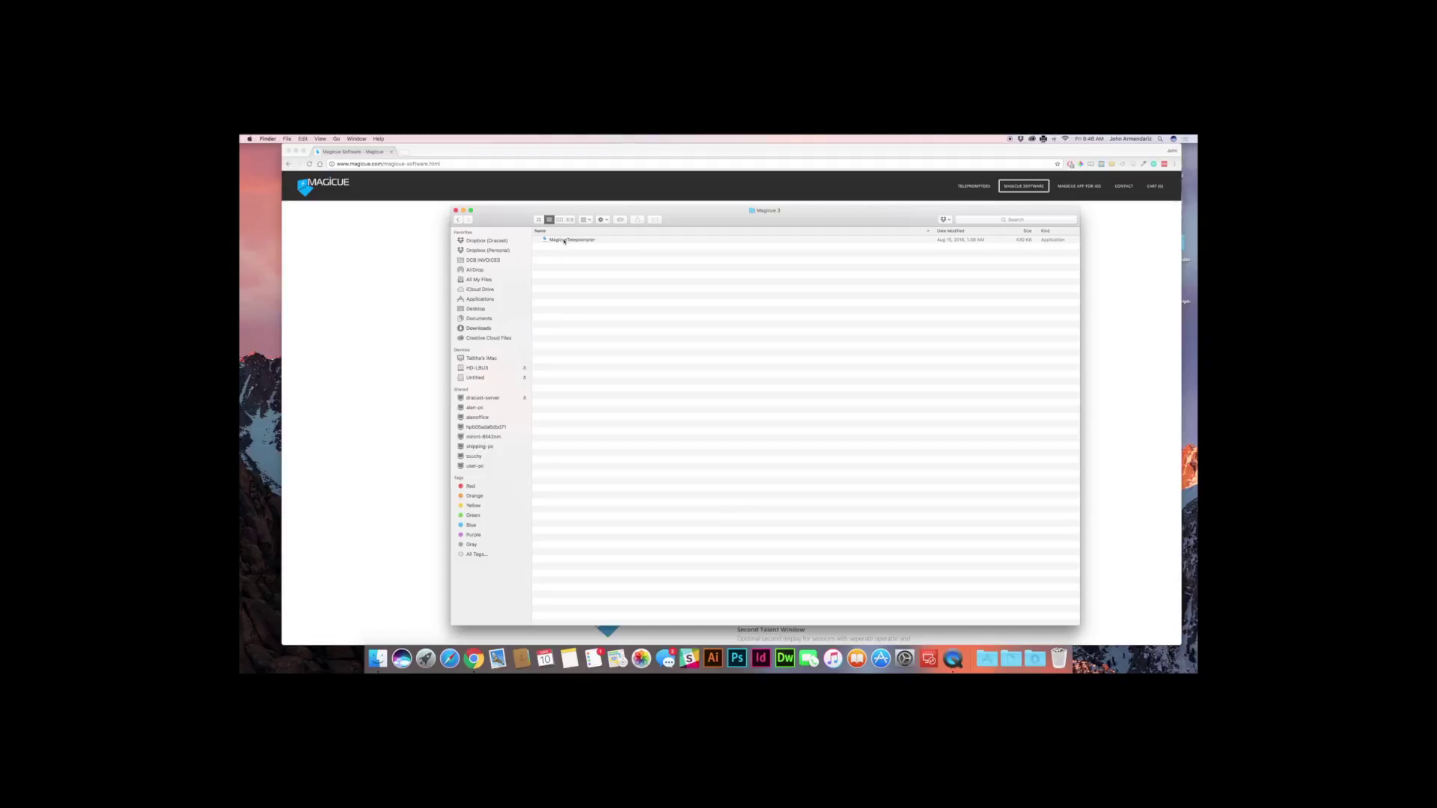
double_click(561, 240)
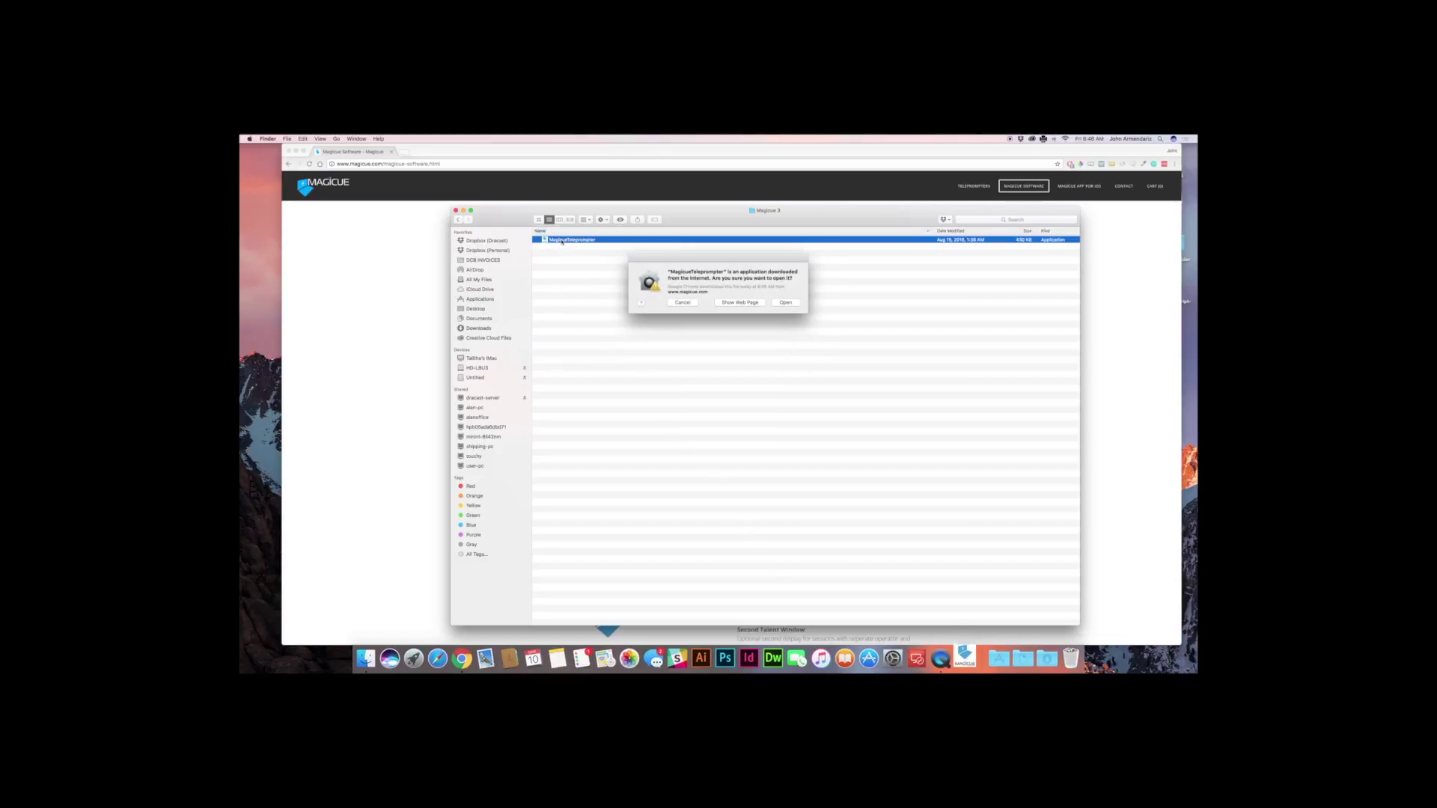
left_click(775, 303)
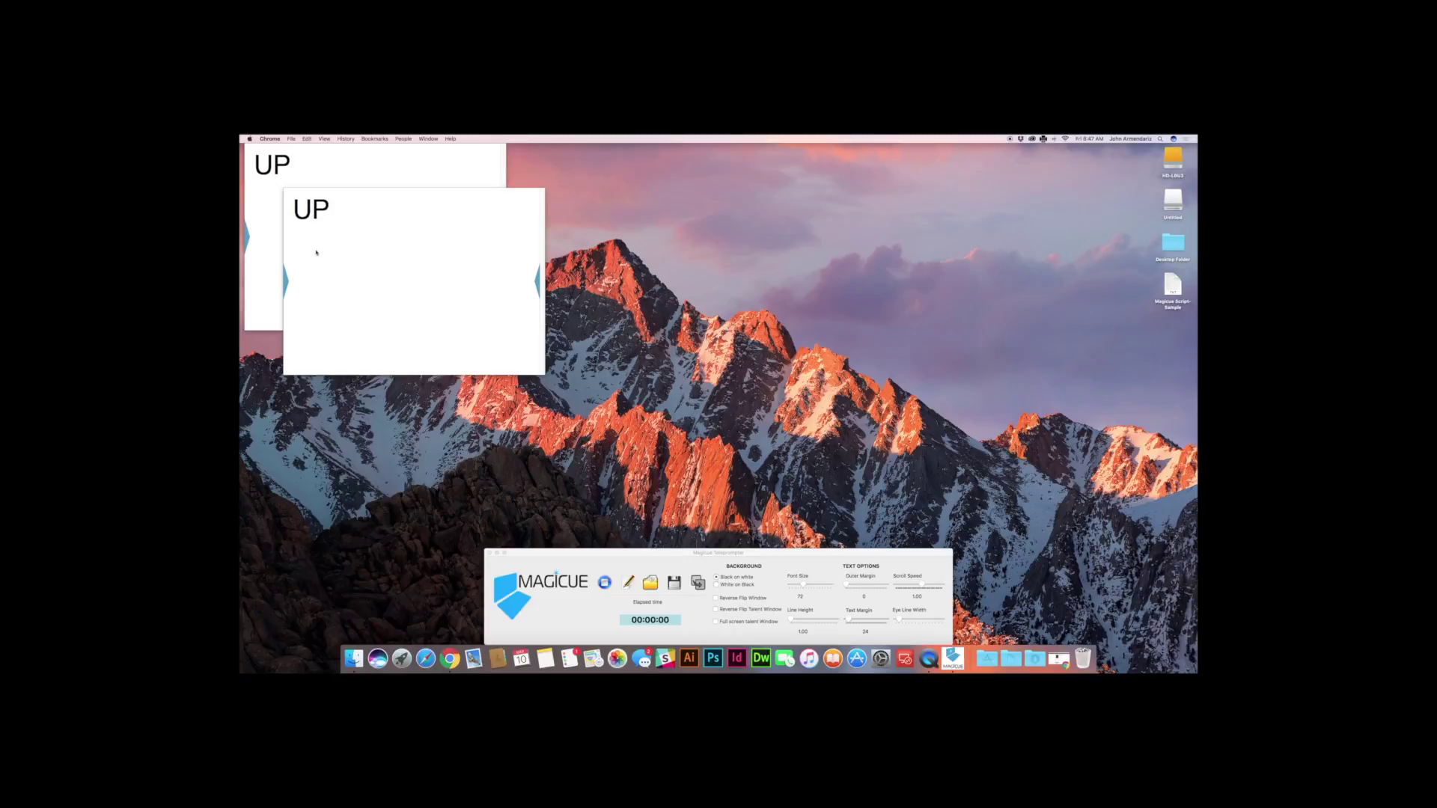
Arrange the main prompter window and the talent window side by side above the control panel
left_click_drag(388, 193, 750, 153)
left_click_drag(404, 151, 495, 155)
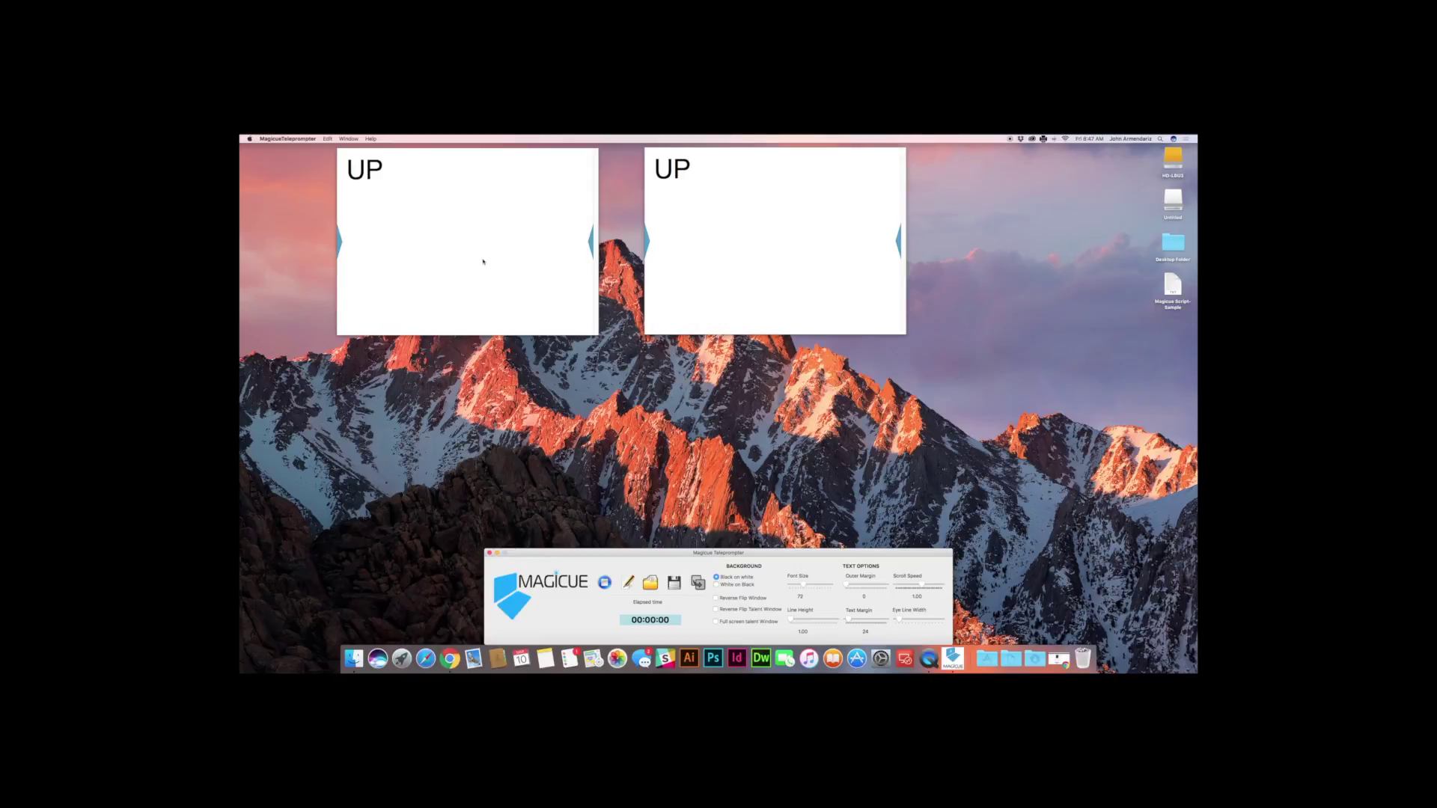
left_click_drag(716, 161, 797, 206)
left_click_drag(507, 154, 564, 198)
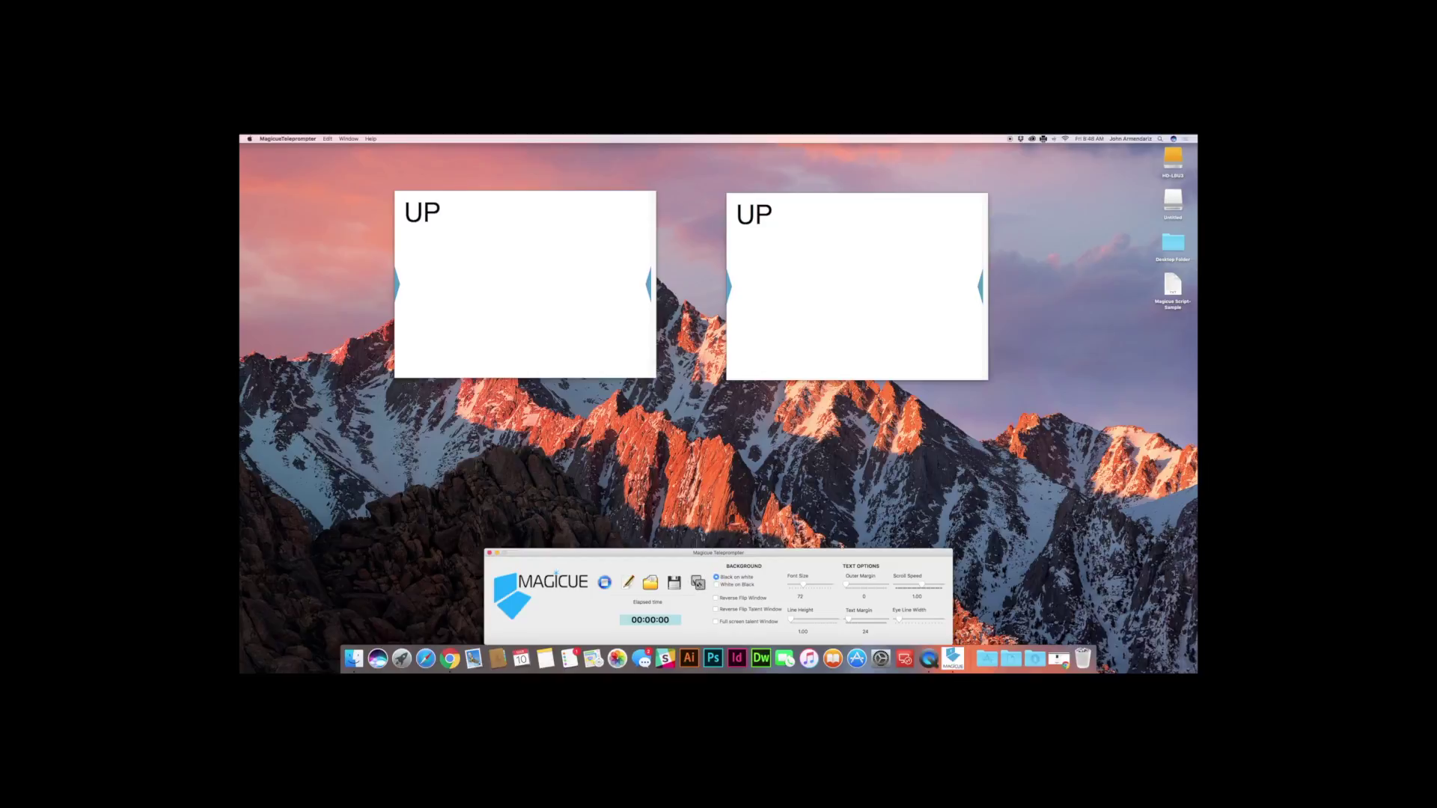
Toggle the talent window off and on repeatedly, ending with it shown beside the main prompter window
left_click(697, 583)
left_click(698, 583)
left_click(698, 583)
left_click(698, 582)
left_click(698, 583)
left_click(697, 583)
left_click(697, 583)
left_click(698, 583)
left_click(697, 583)
left_click(697, 583)
left_click(697, 583)
left_click(697, 583)
left_click(697, 583)
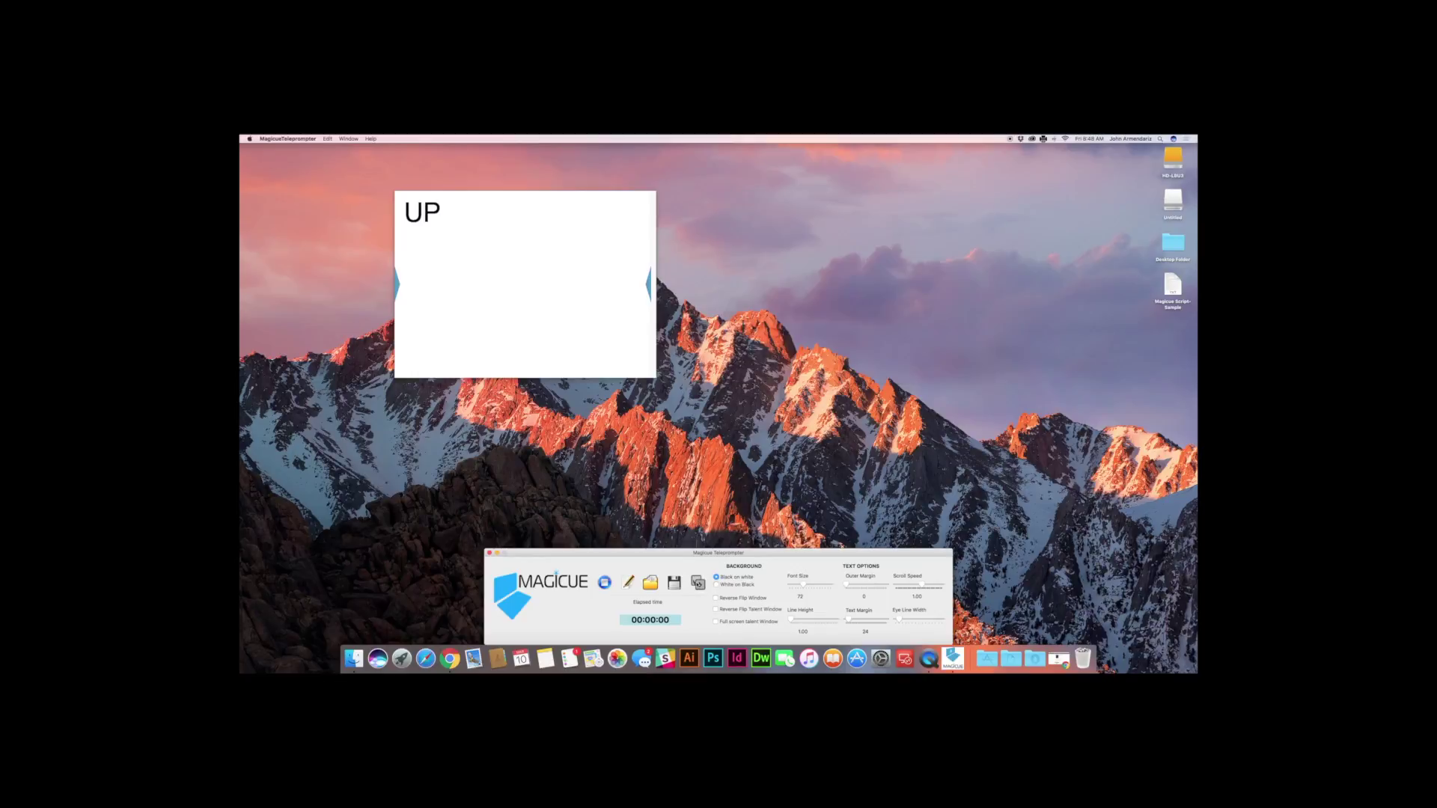
left_click(697, 583)
left_click(697, 583)
left_click(697, 583)
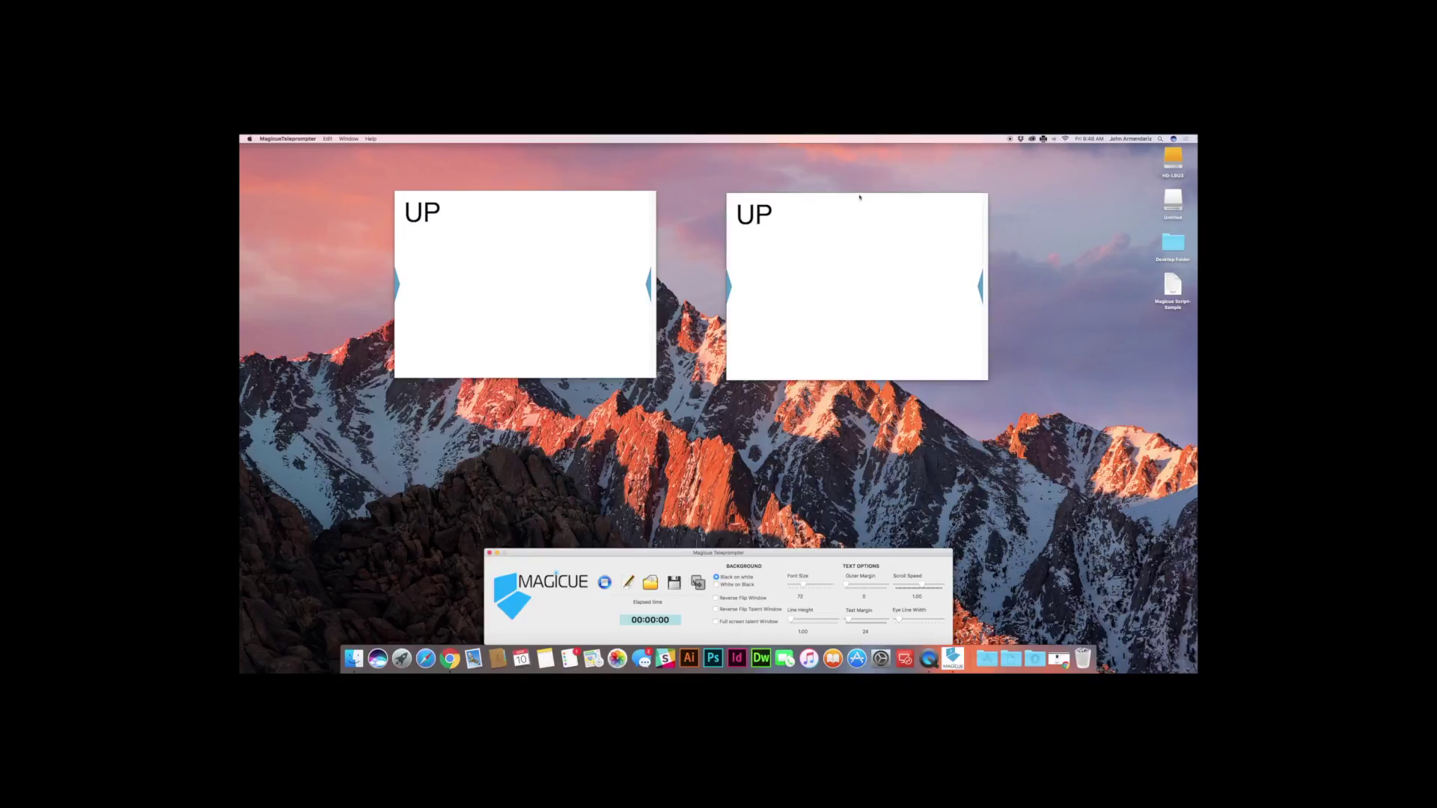
Close the talent window, then move and enlarge the main prompter window to fill the space above the control panel
mouse_move(859, 196)
left_mouse_down()
mouse_move(843, 240)
mouse_move(856, 193)
mouse_move(842, 225)
mouse_move(850, 197)
mouse_move(818, 221)
mouse_move(241, 255)
mouse_move(767, 284)
mouse_move(849, 198)
left_mouse_up()
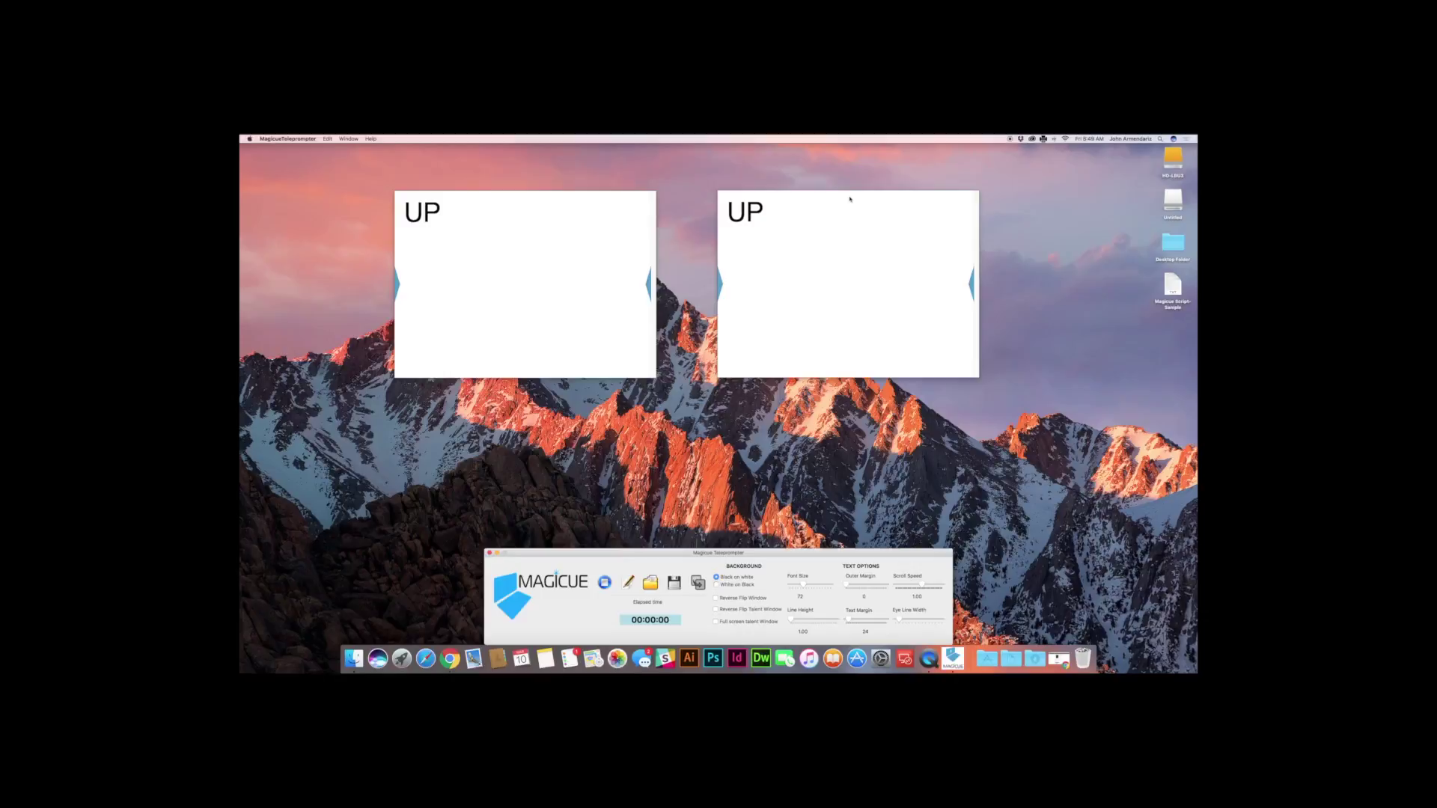
mouse_move(850, 198)
left_mouse_down()
mouse_move(784, 264)
mouse_move(480, 319)
mouse_move(241, 299)
mouse_move(735, 292)
mouse_move(860, 209)
mouse_move(854, 197)
left_mouse_up()
key("super+w")
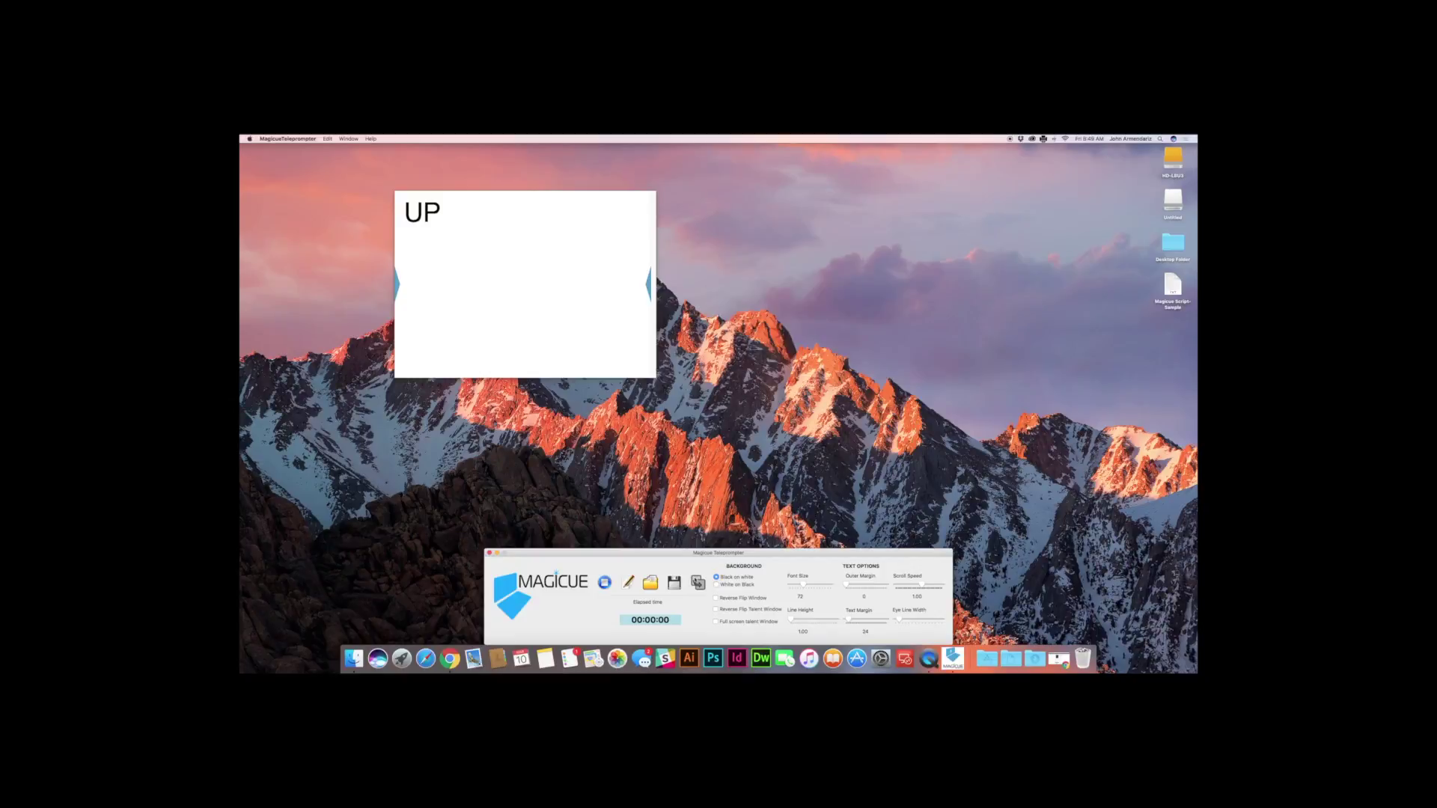
left_click_drag(544, 196, 617, 167)
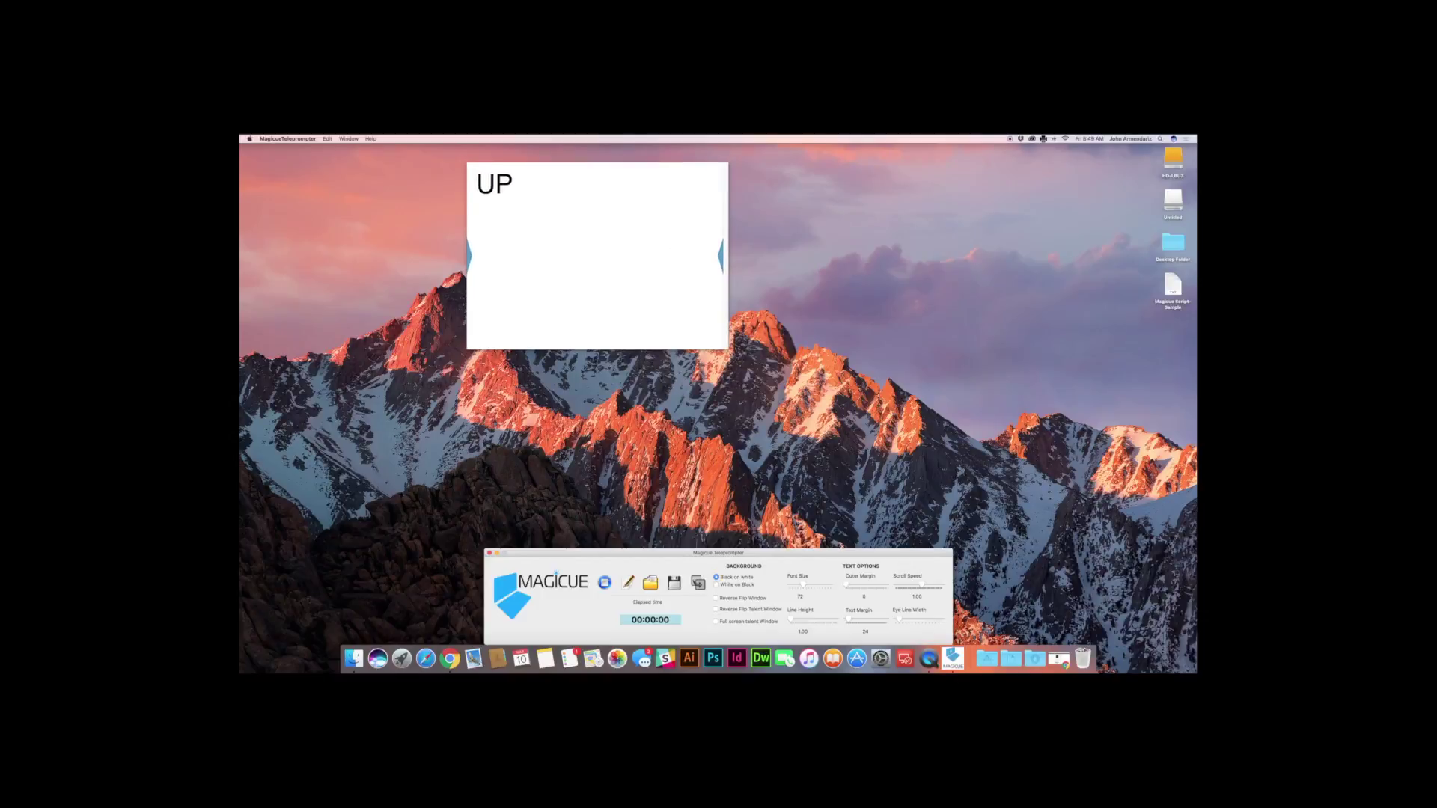
left_click_drag(726, 349, 948, 486)
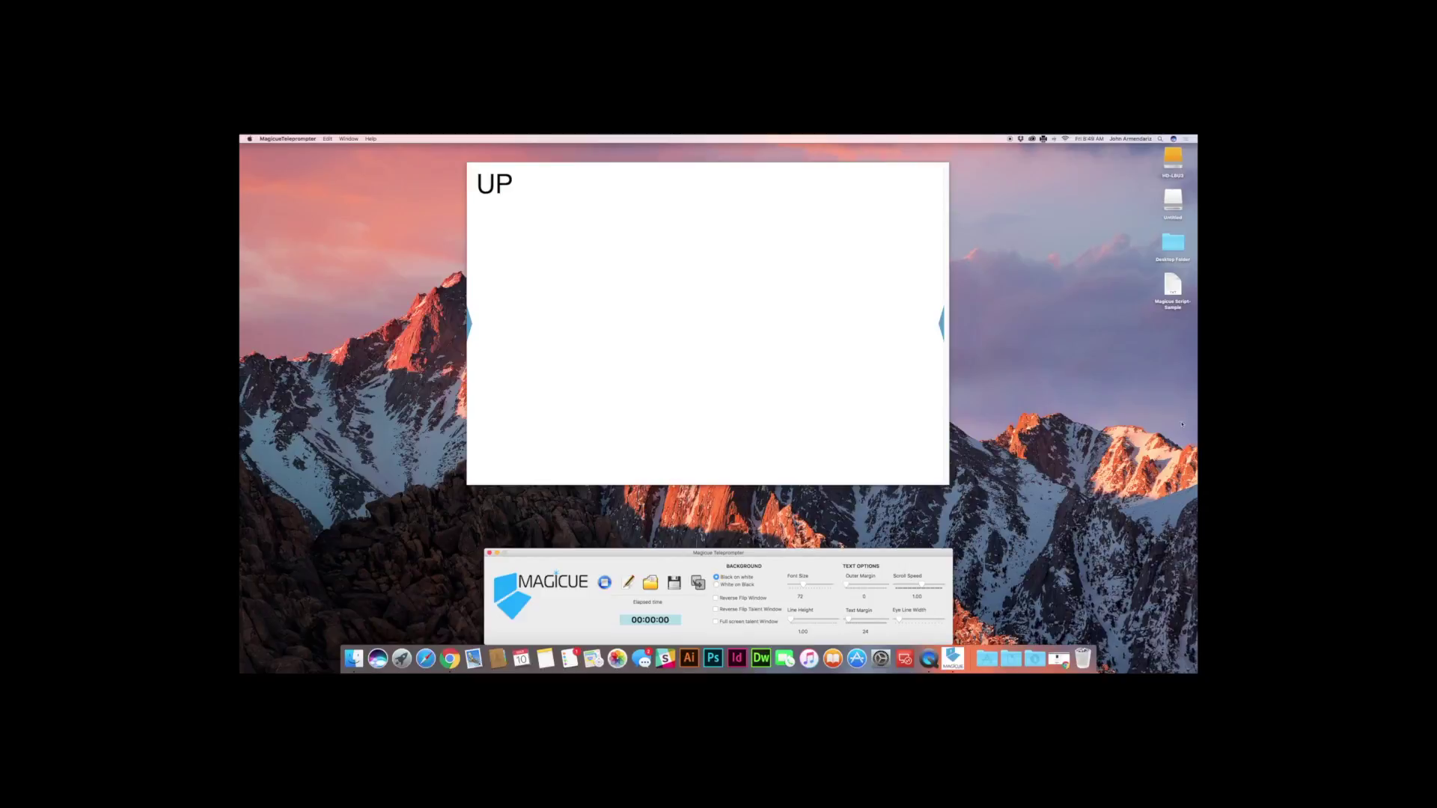
Load the Magicue Script Sample file from the Desktop into the prompter
left_click(1169, 291)
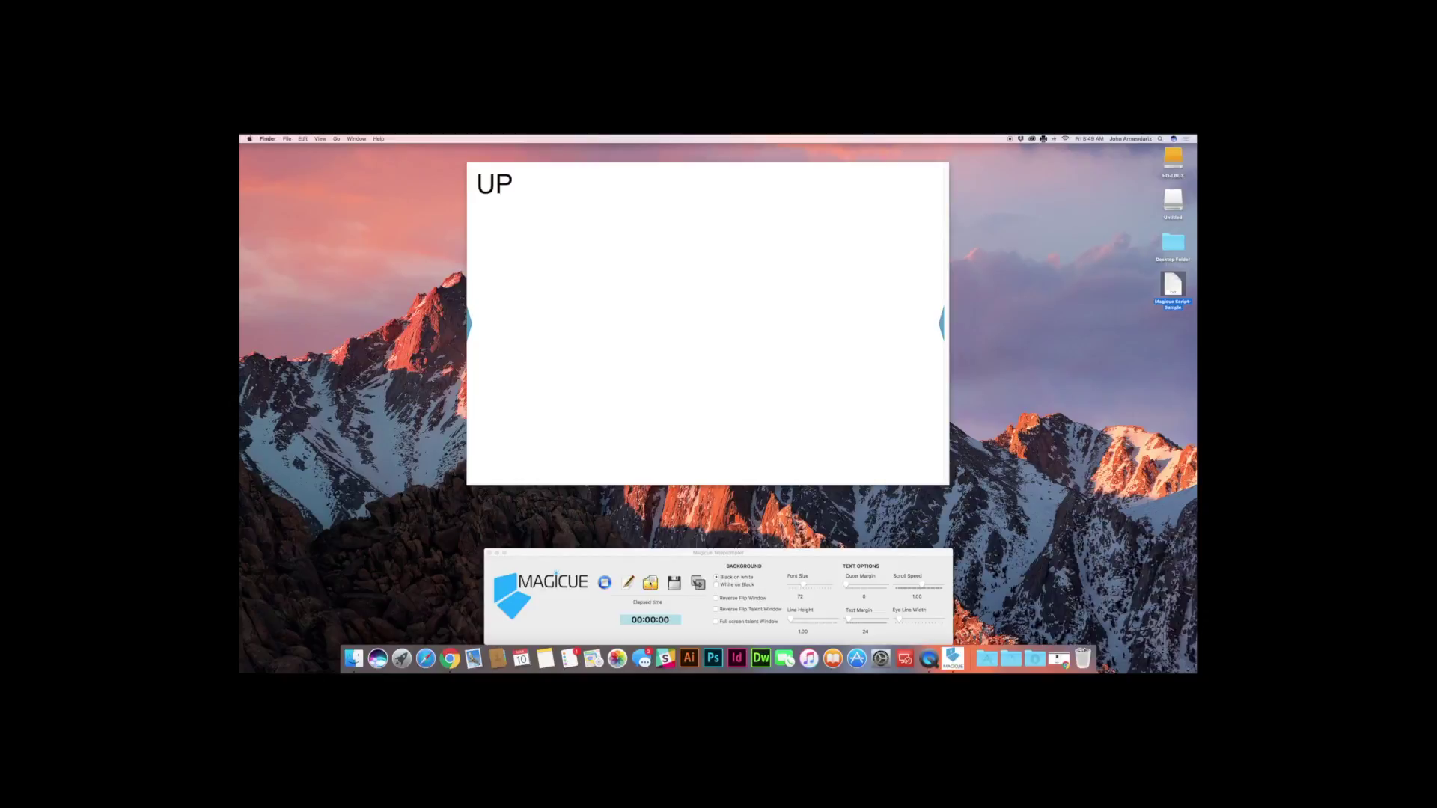
left_click(650, 582)
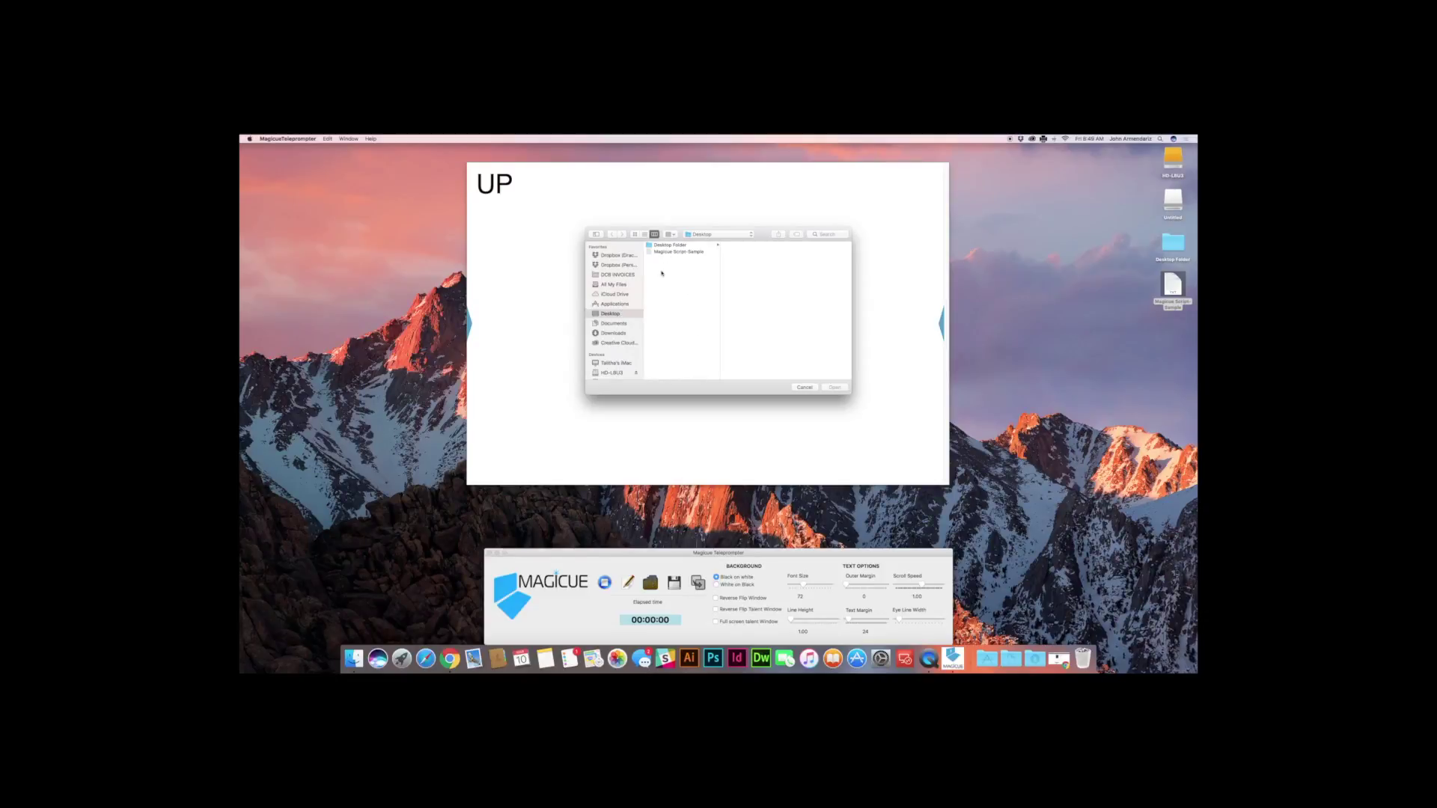
left_click(674, 252)
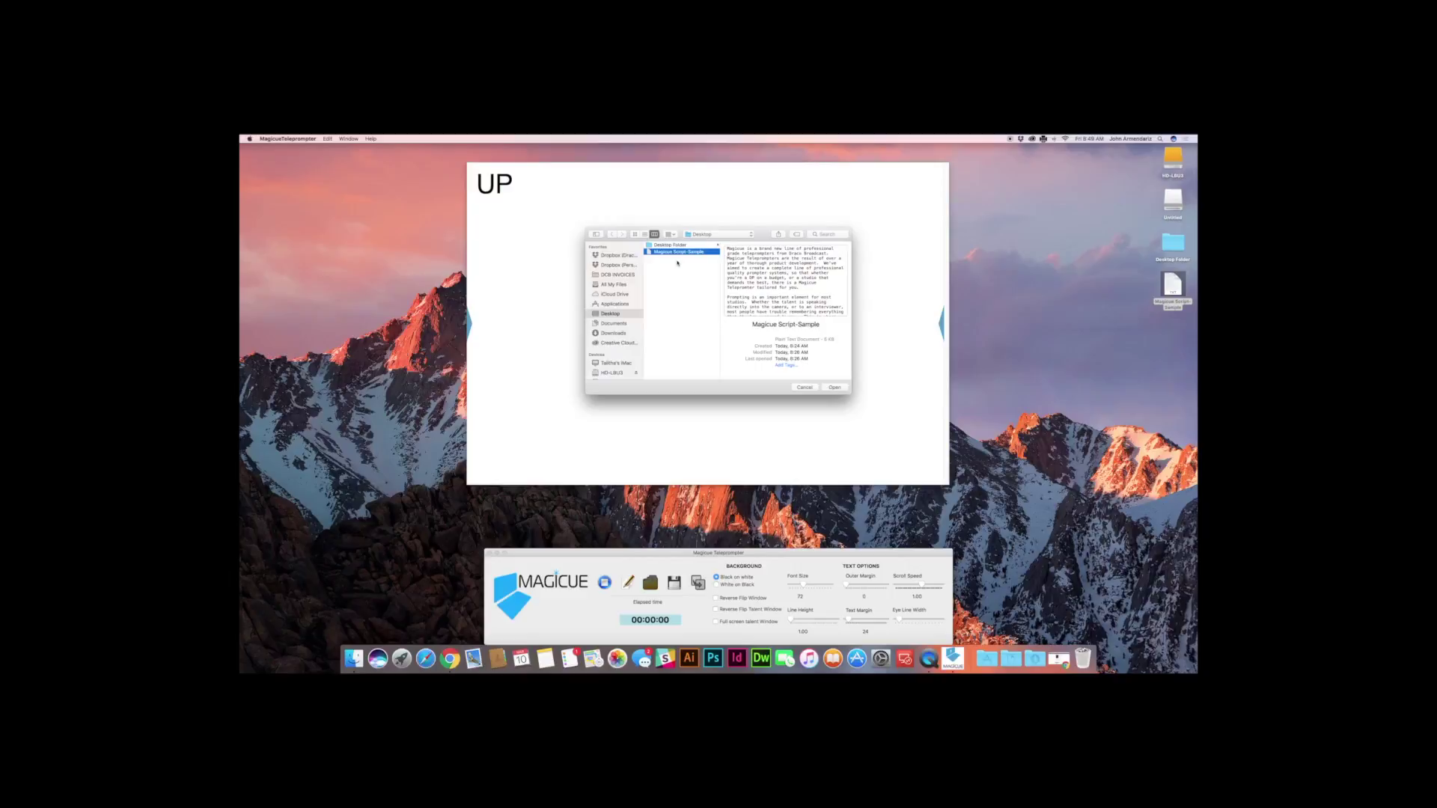
left_click(832, 388)
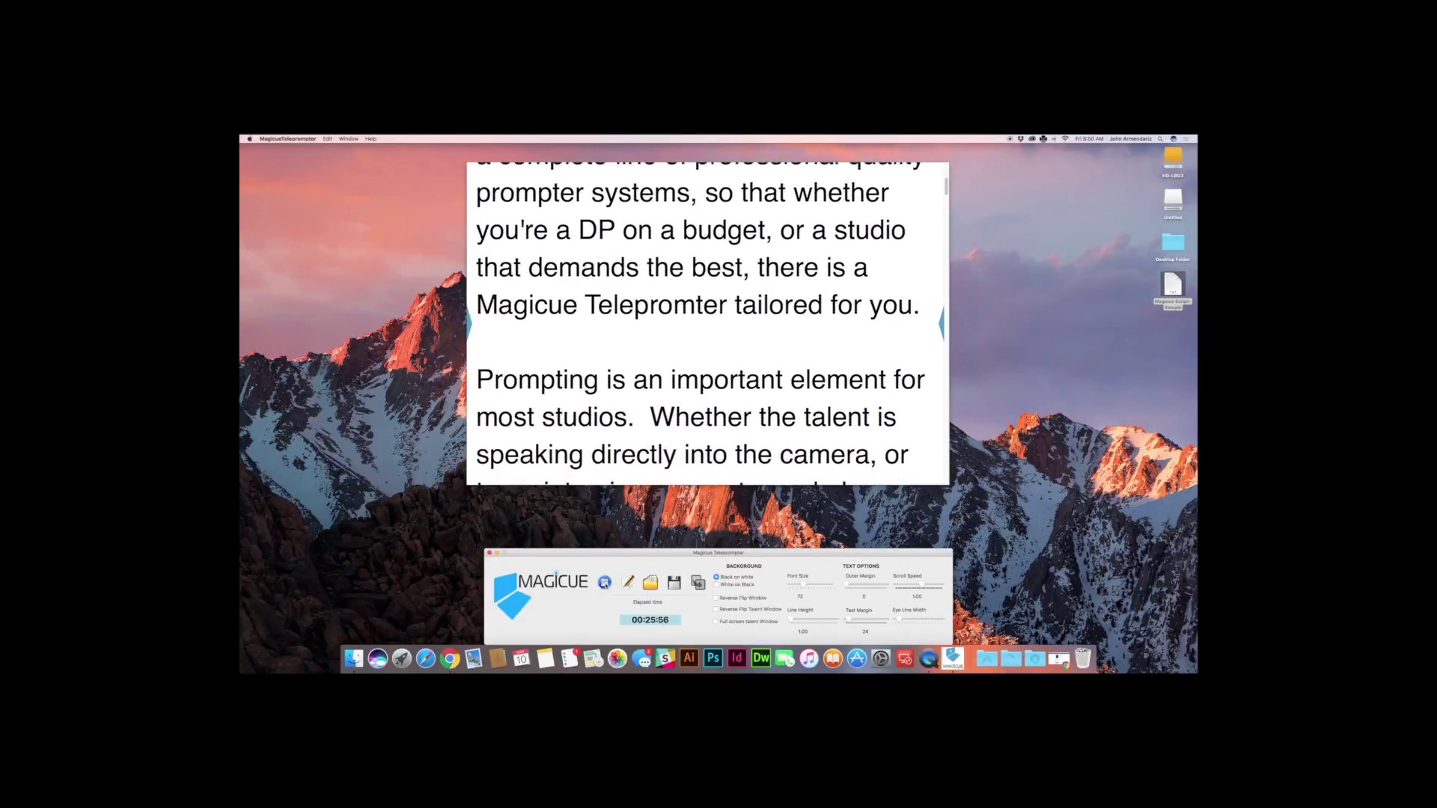
Stop the prompter's scrolling and rewind the script to its beginning
key("space")
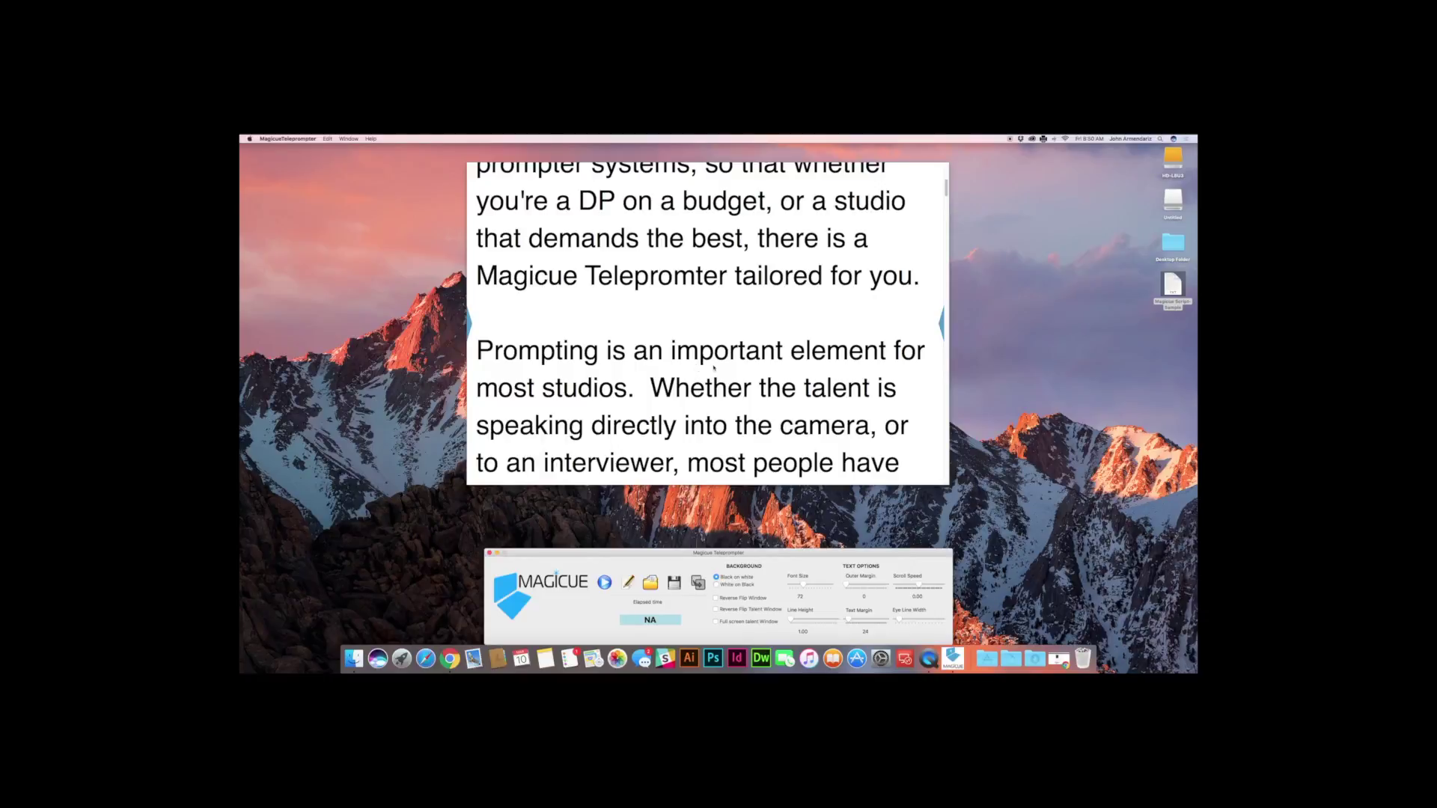
scroll(713, 368, "up", 5)
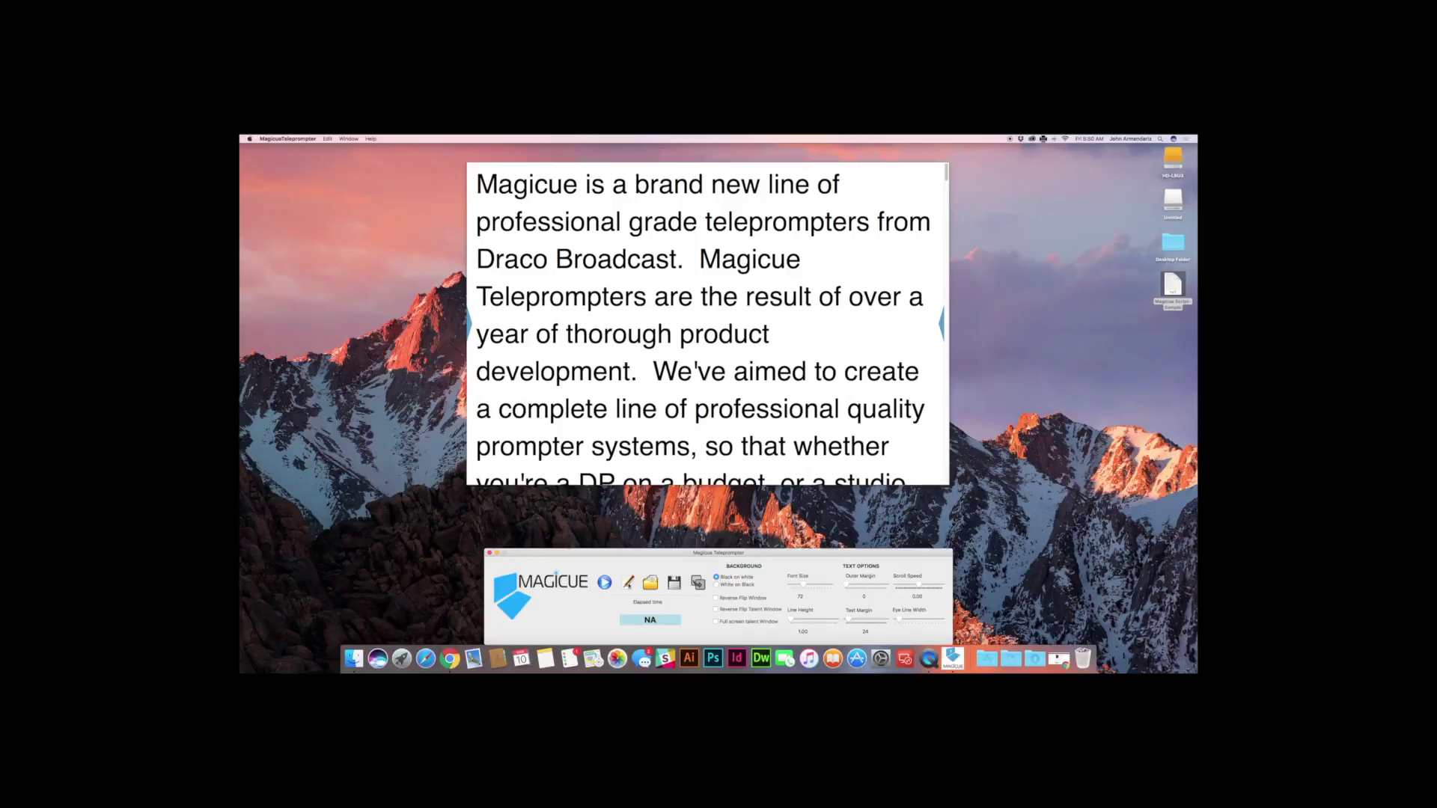
Open the loaded script in the text editor, enlarge the window to look through the text, and close it without edits
left_click(629, 582)
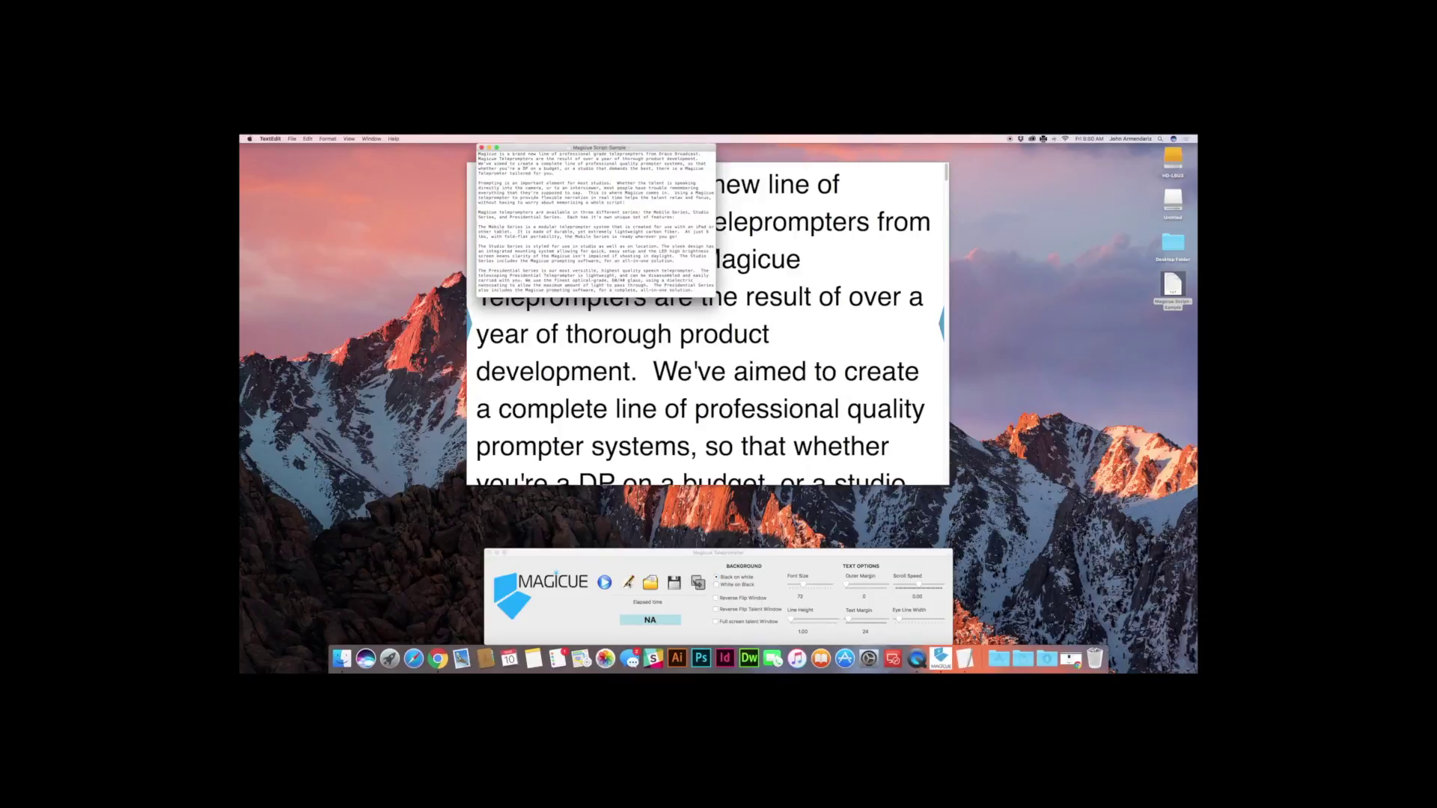
left_click_drag(714, 296, 808, 432)
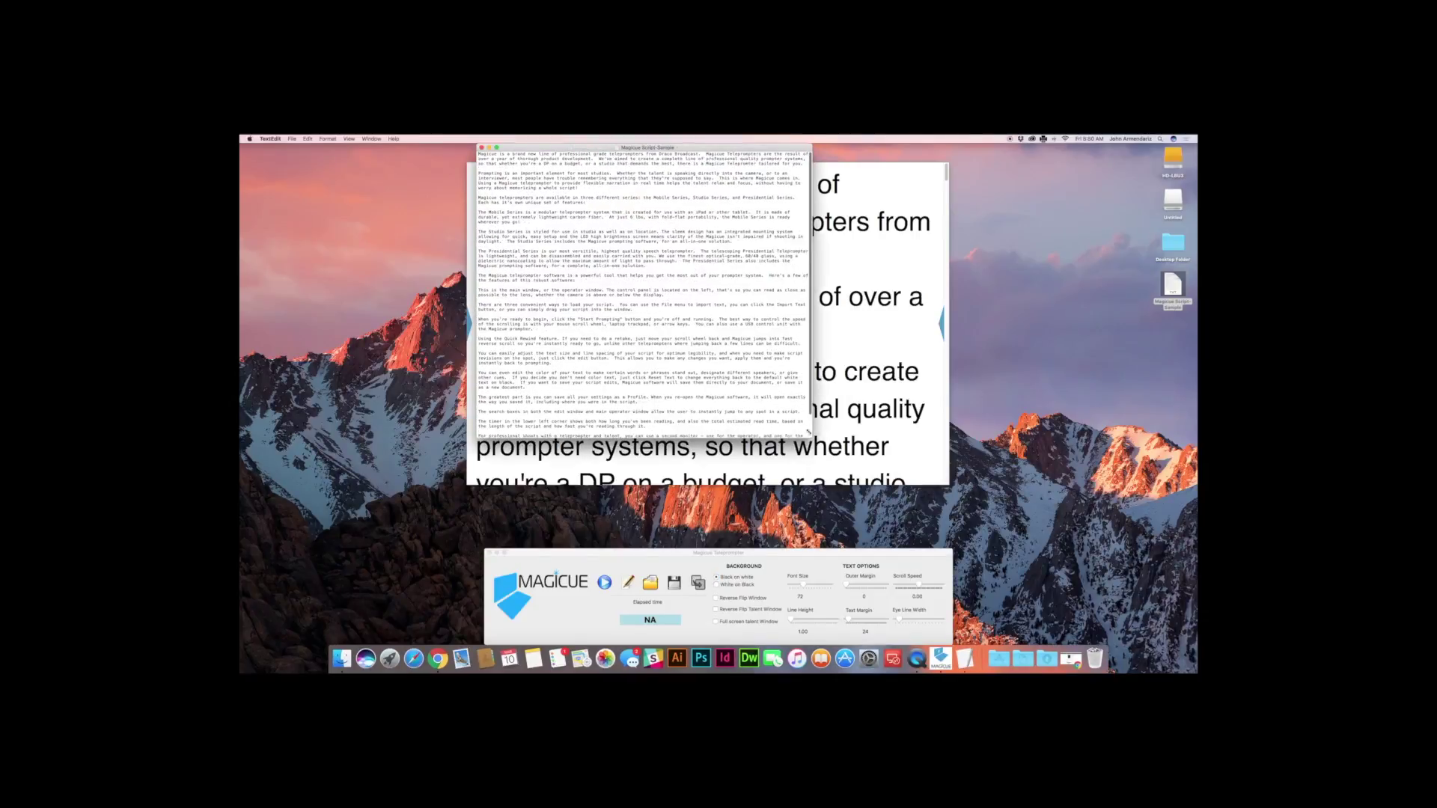
left_click_drag(594, 250, 691, 327)
left_click(691, 330)
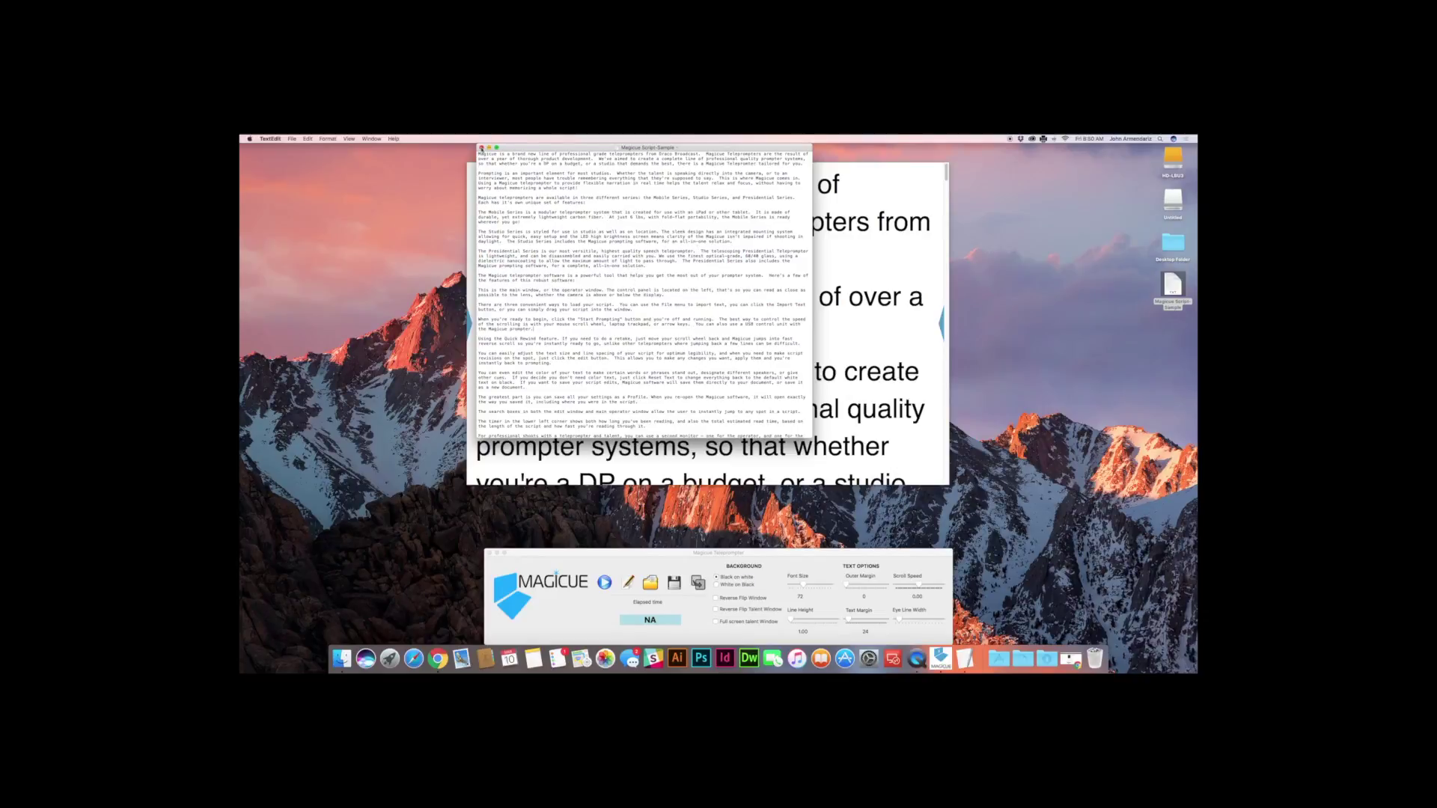
left_click(481, 149)
Reposition the main prompter window slightly higher above the control panel
mouse_move(637, 256)
left_mouse_down()
mouse_move(790, 367)
mouse_move(640, 244)
left_mouse_up()
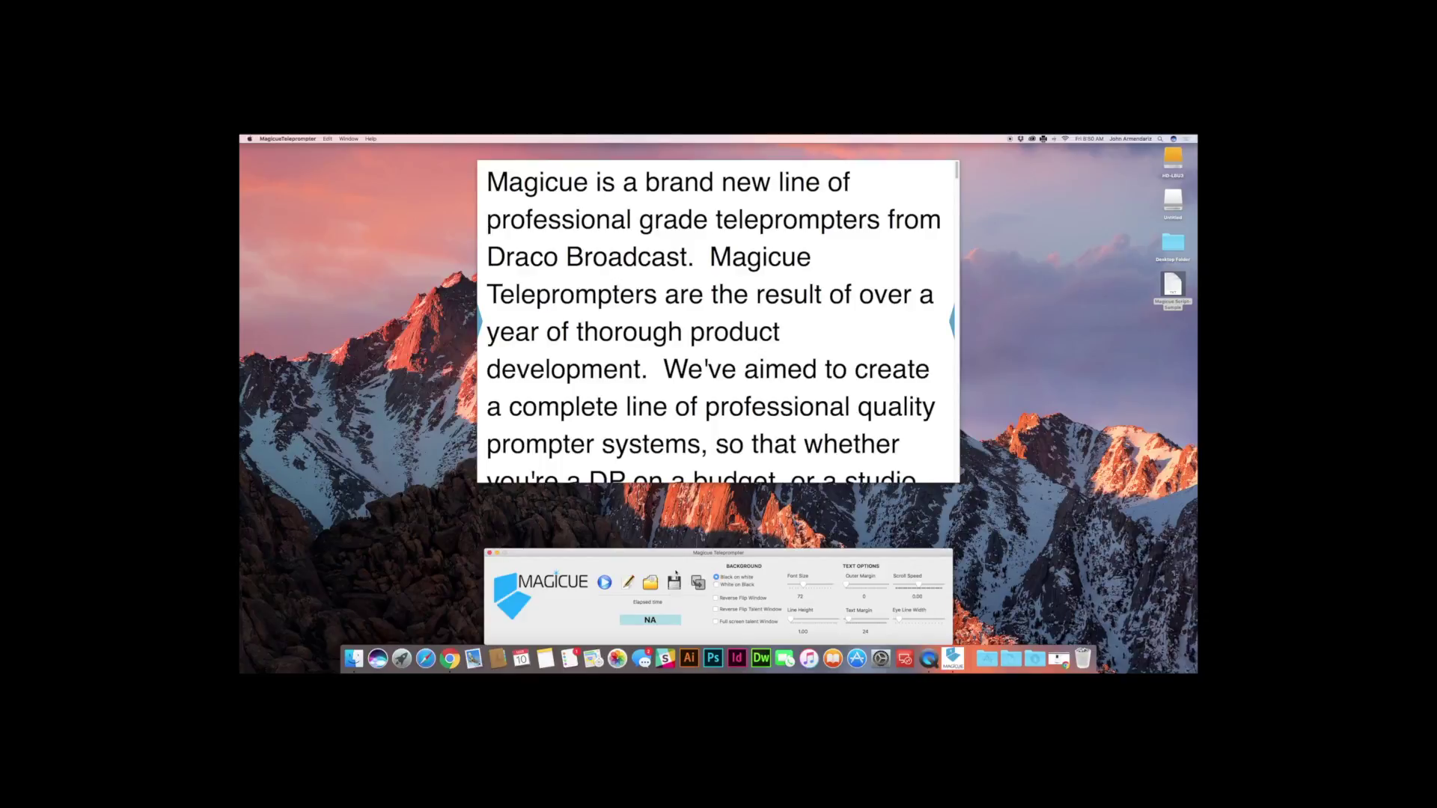
left_click_drag(523, 171, 512, 160)
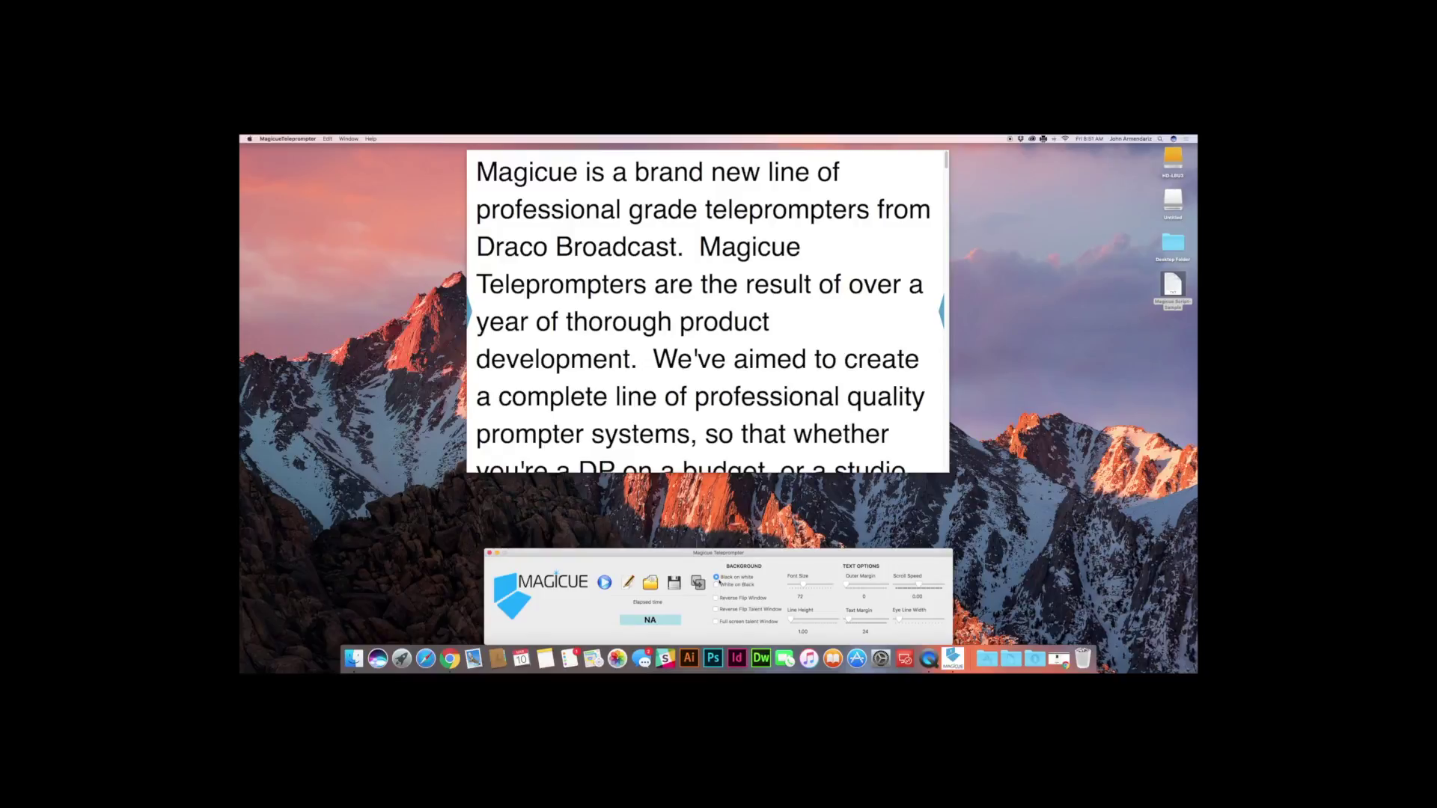
Switch the prompter background between White on Black and Black on White several times, ending on Black on White
left_click(717, 585)
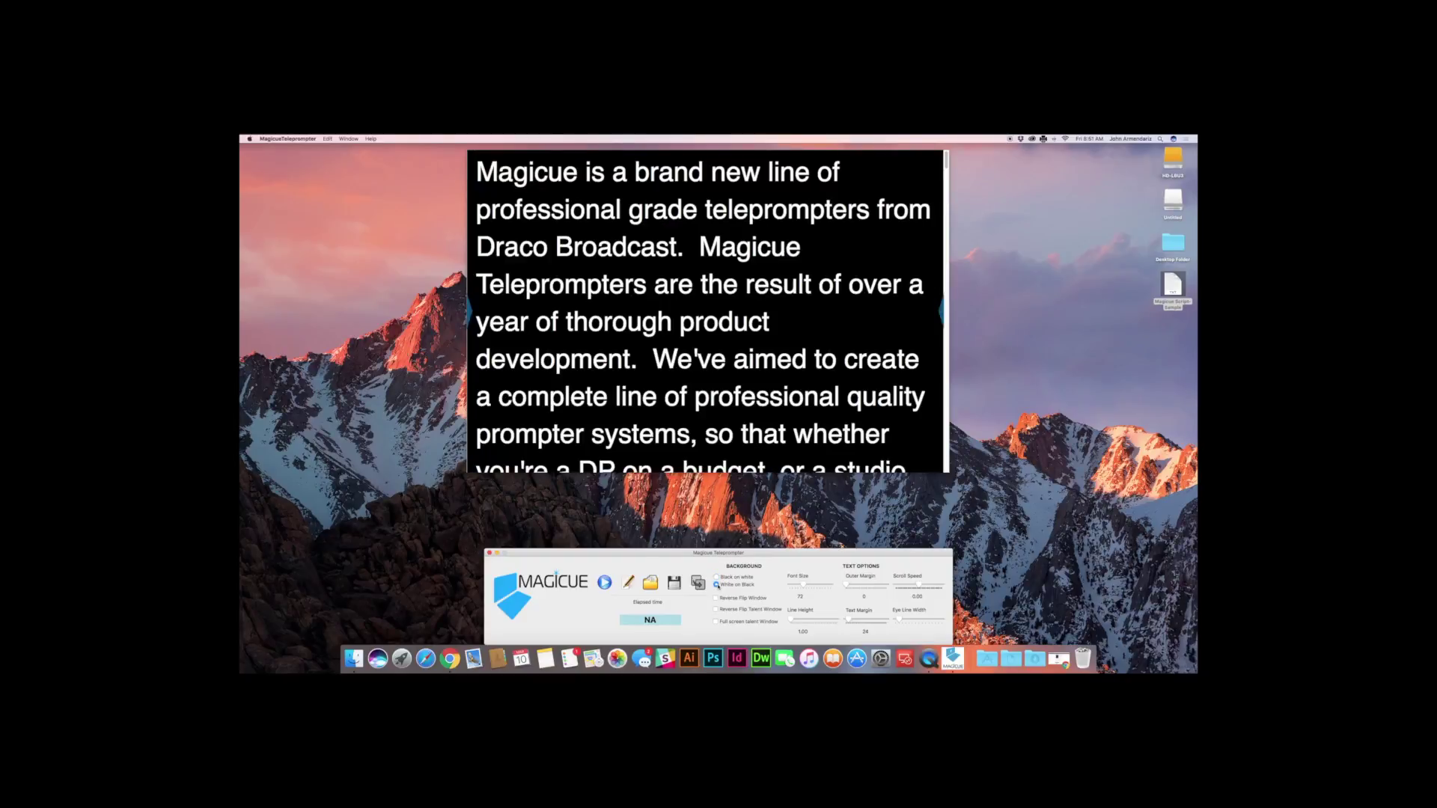
left_click(716, 578)
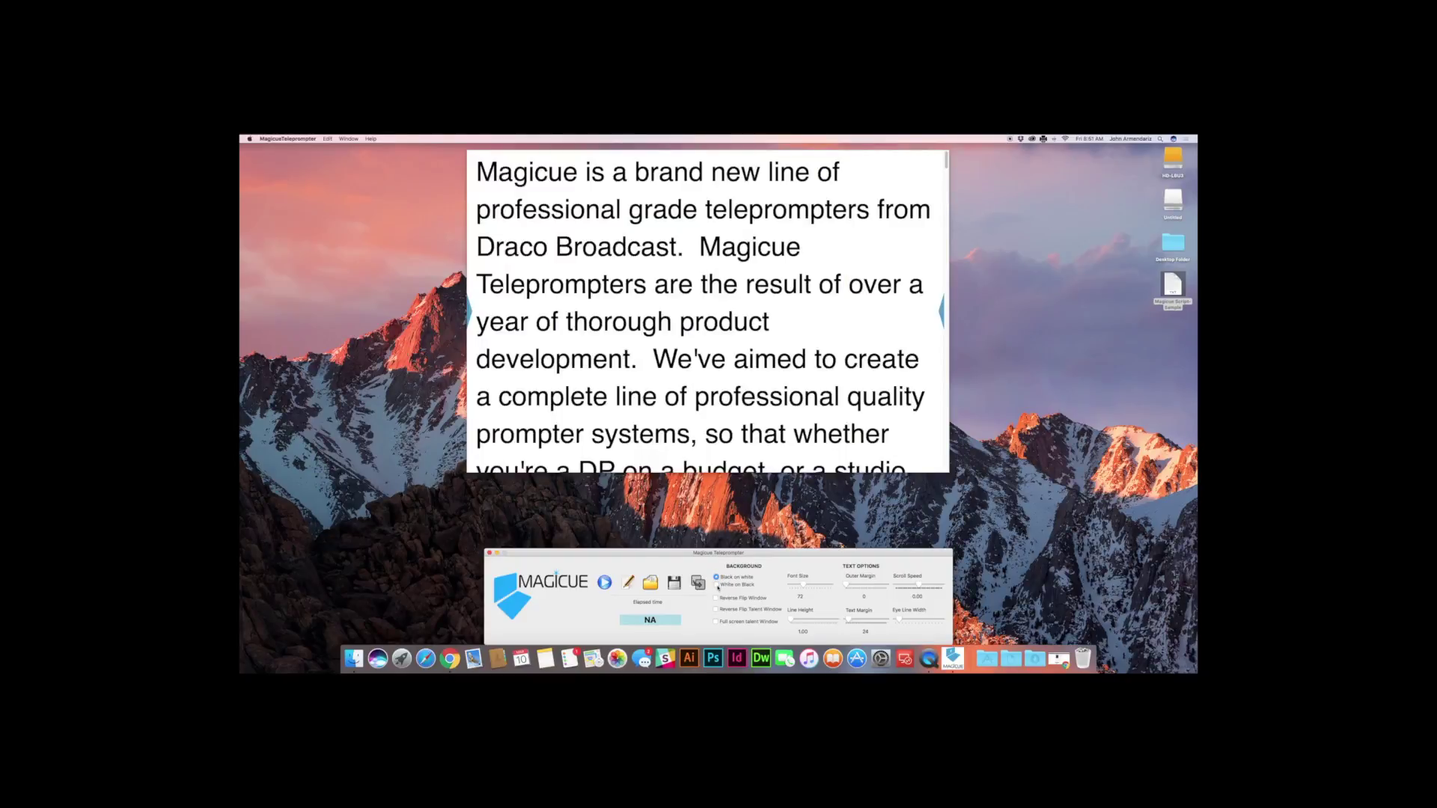
left_click(717, 585)
left_click(717, 577)
left_click(716, 585)
left_click(717, 578)
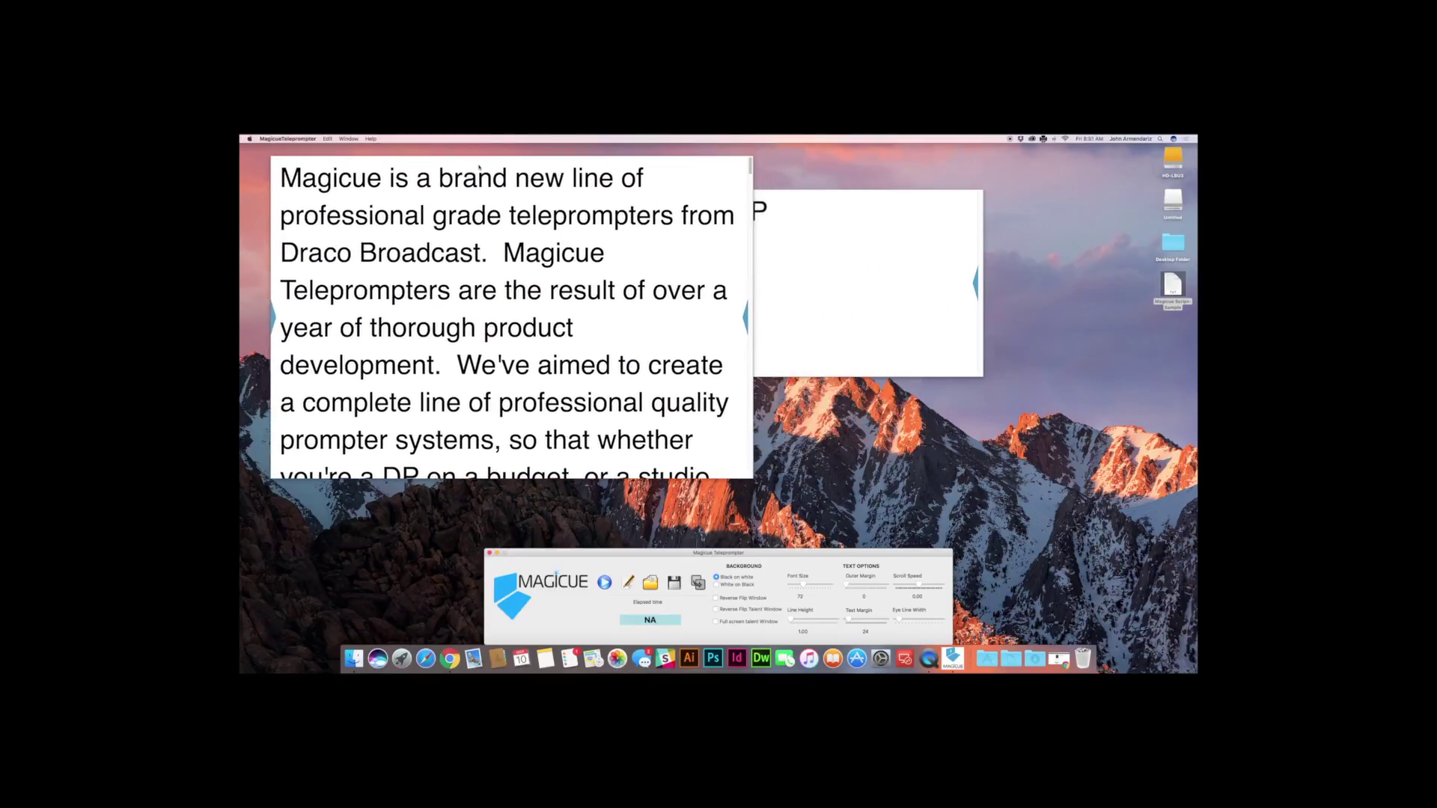
Place the talent window beside the main one, try its reverse flip on and off, and mirror the main window with Reverse Flip Window
left_click_drag(806, 196, 850, 163)
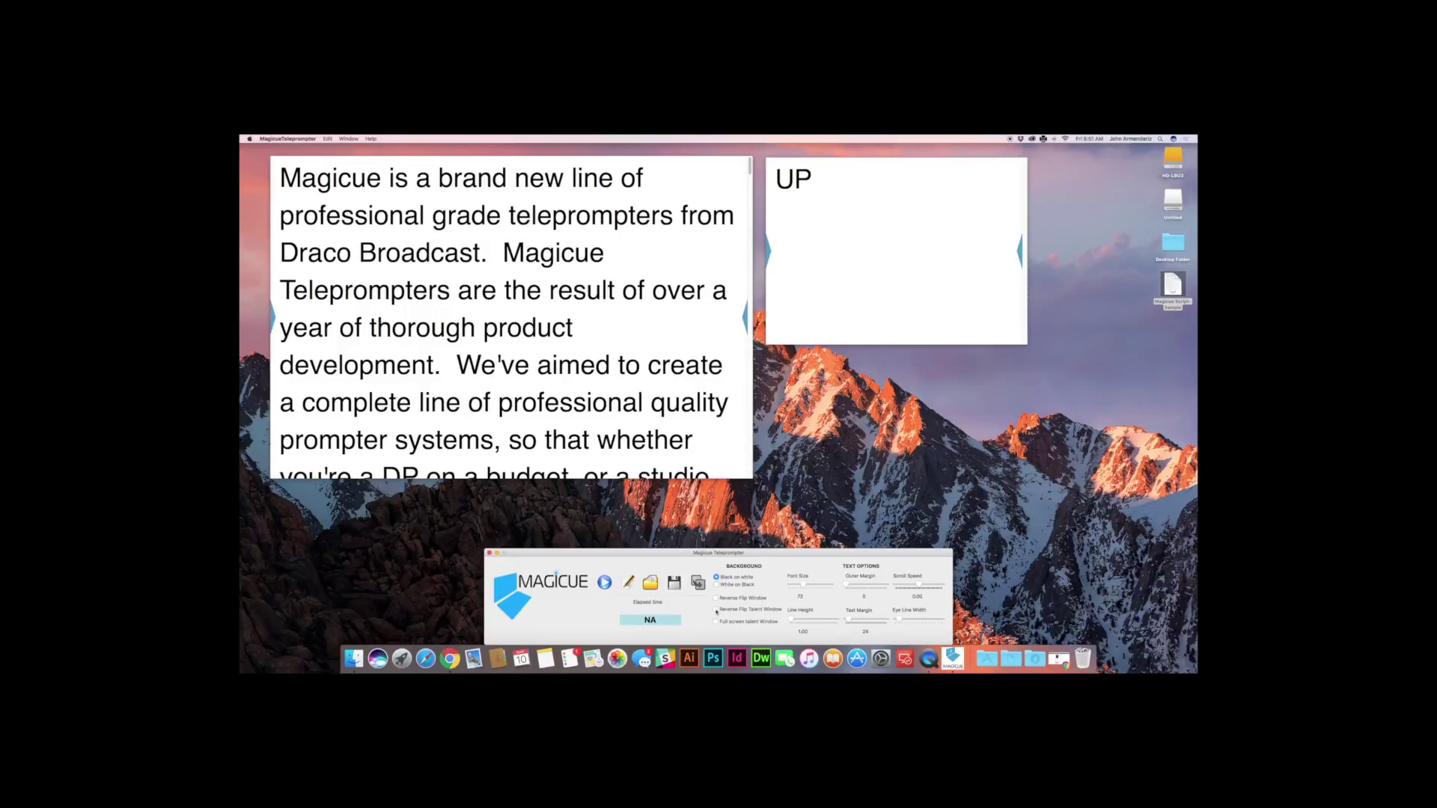
left_click(715, 609)
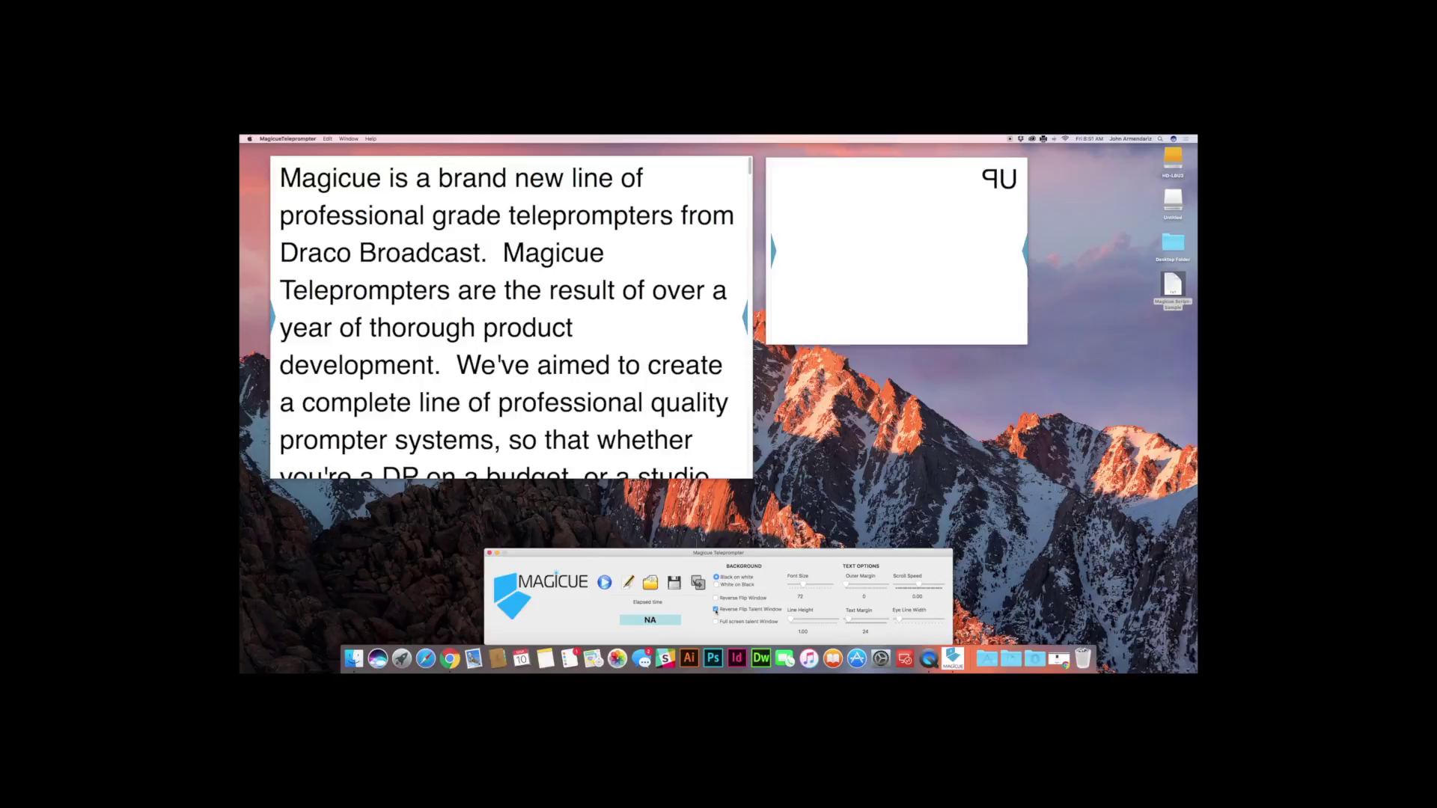
left_click(715, 610)
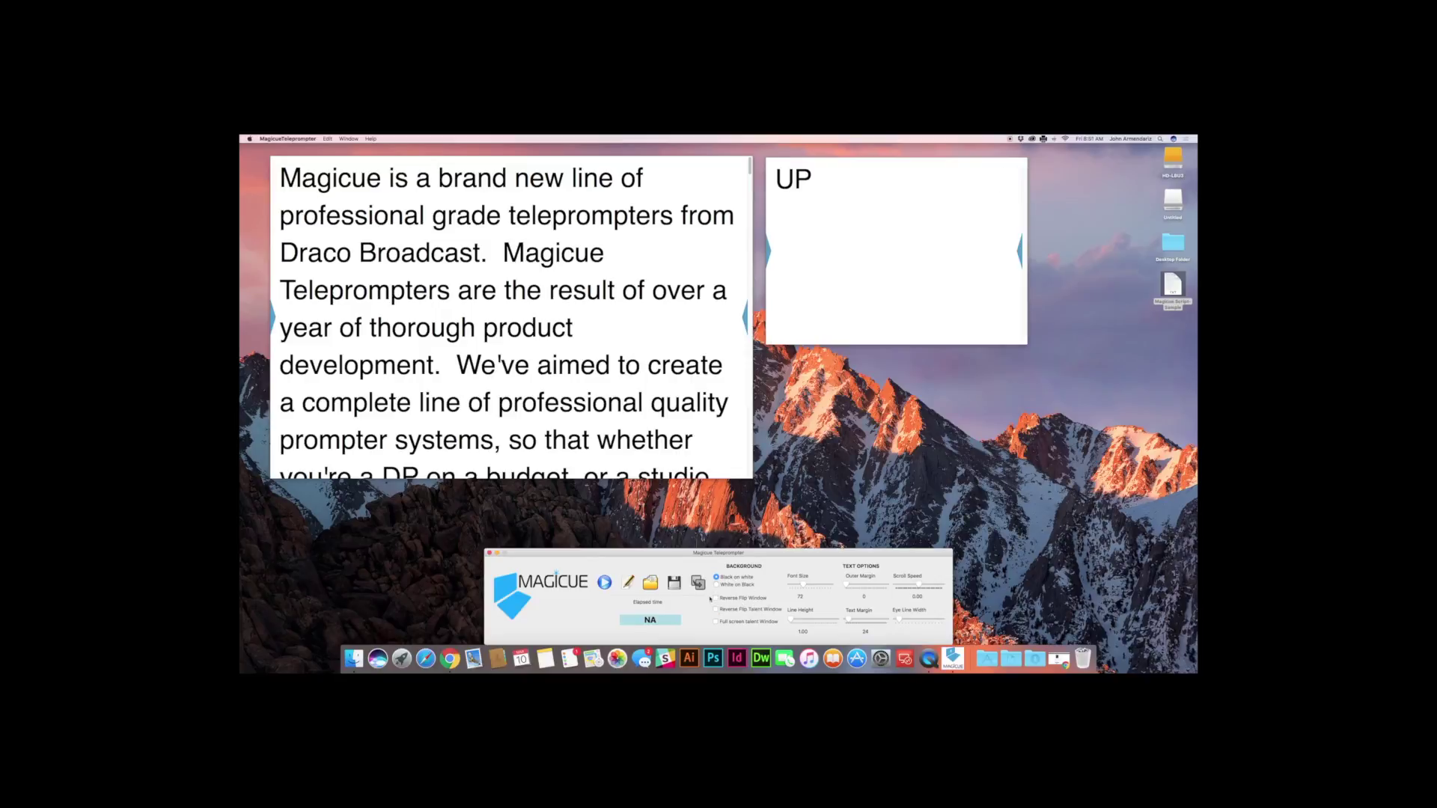
left_click(716, 599)
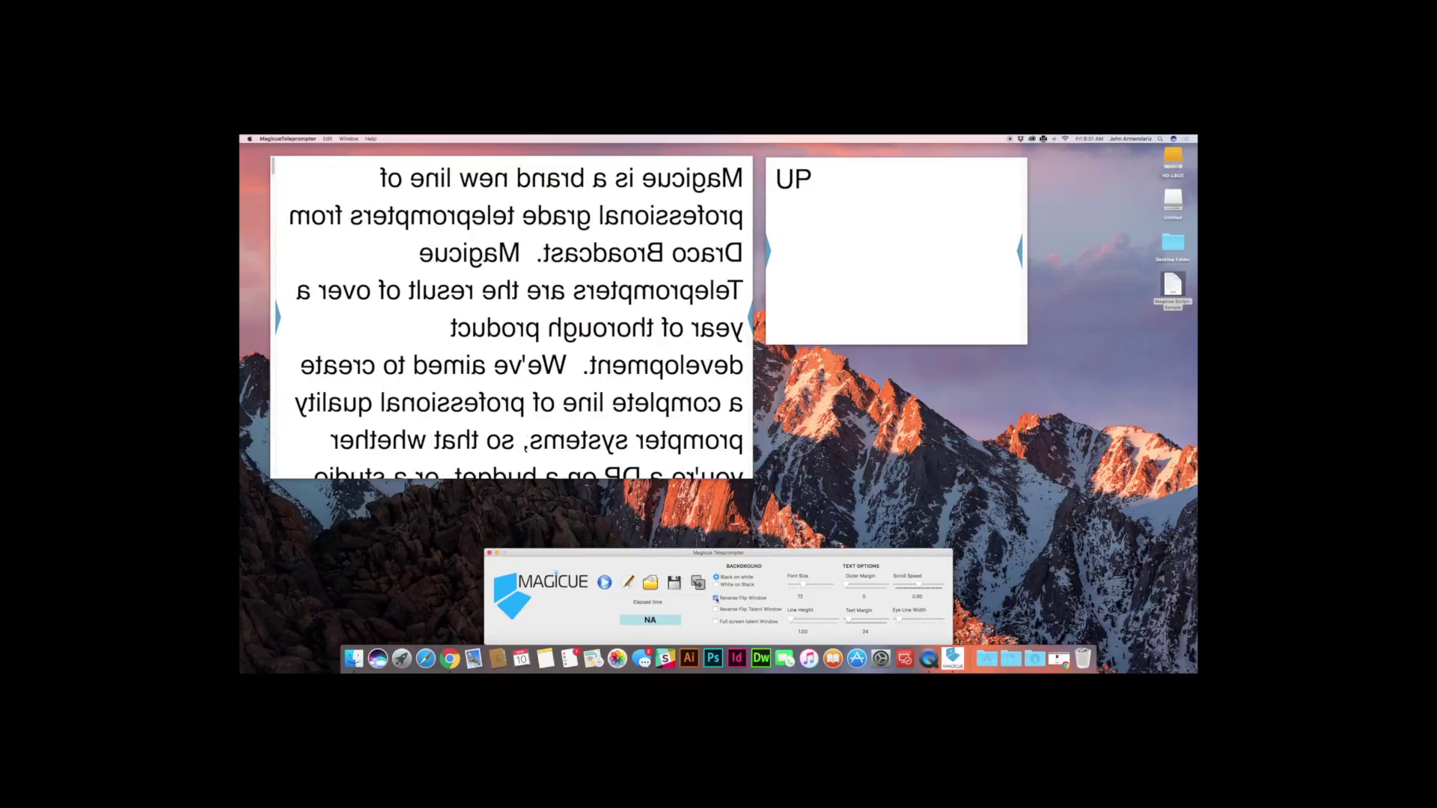
Toggle Reverse Flip Window off and on for the main prompter window, ending with its text mirrored
left_click(715, 599)
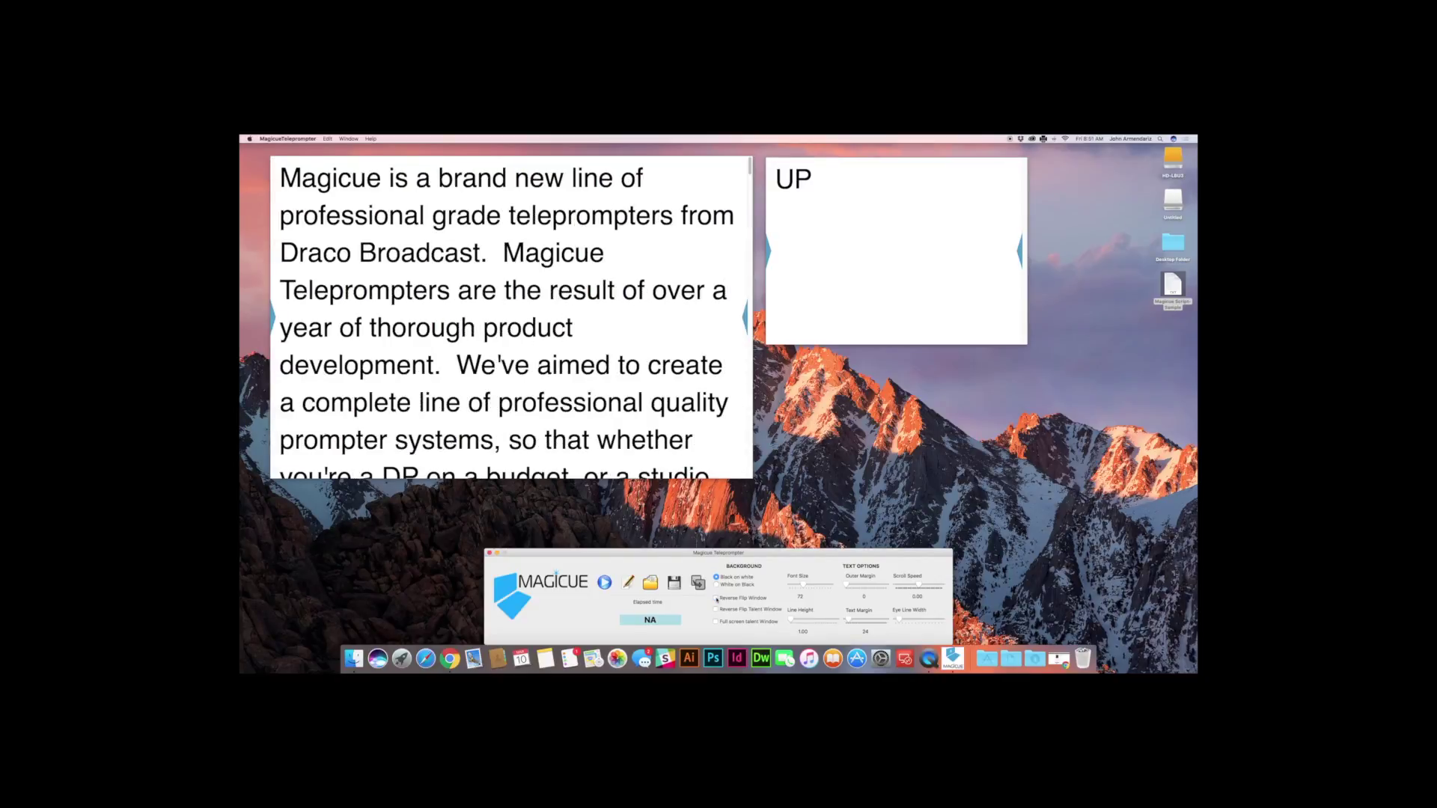
left_click(715, 599)
left_click(715, 599)
left_click(716, 599)
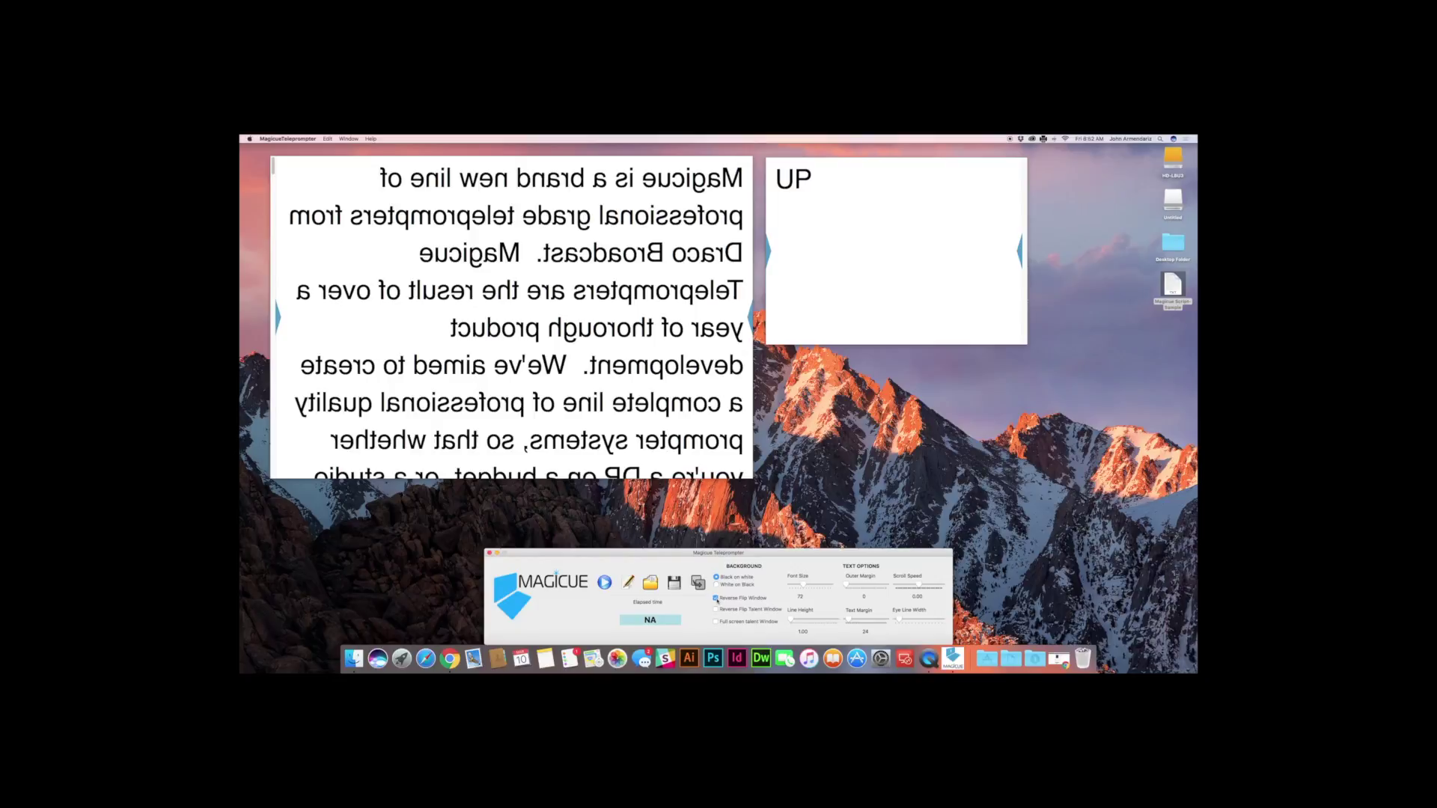
Close the talent window, move the main prompter window above the control panel, and turn off its reverse flip
left_click(698, 582)
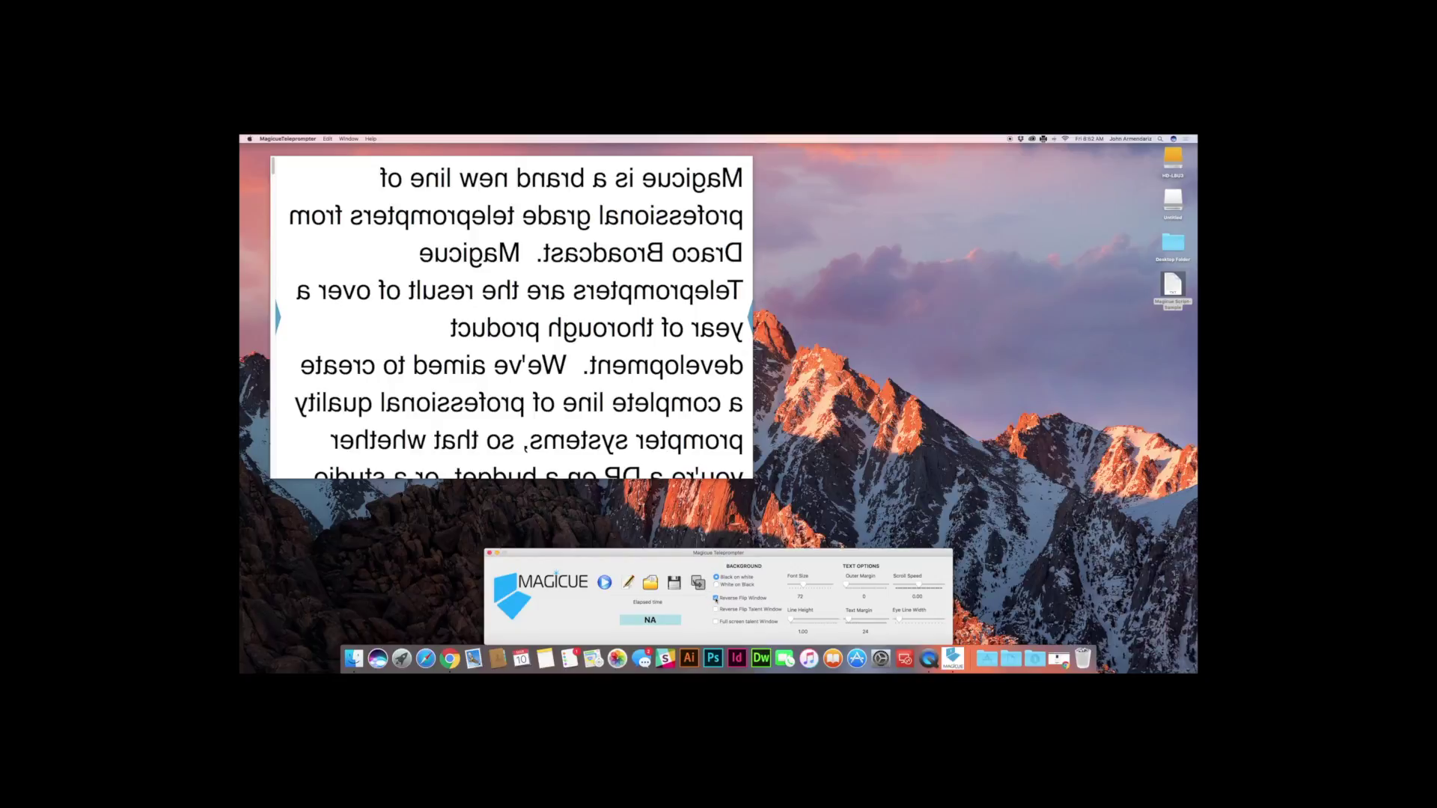
left_click_drag(695, 452, 877, 447)
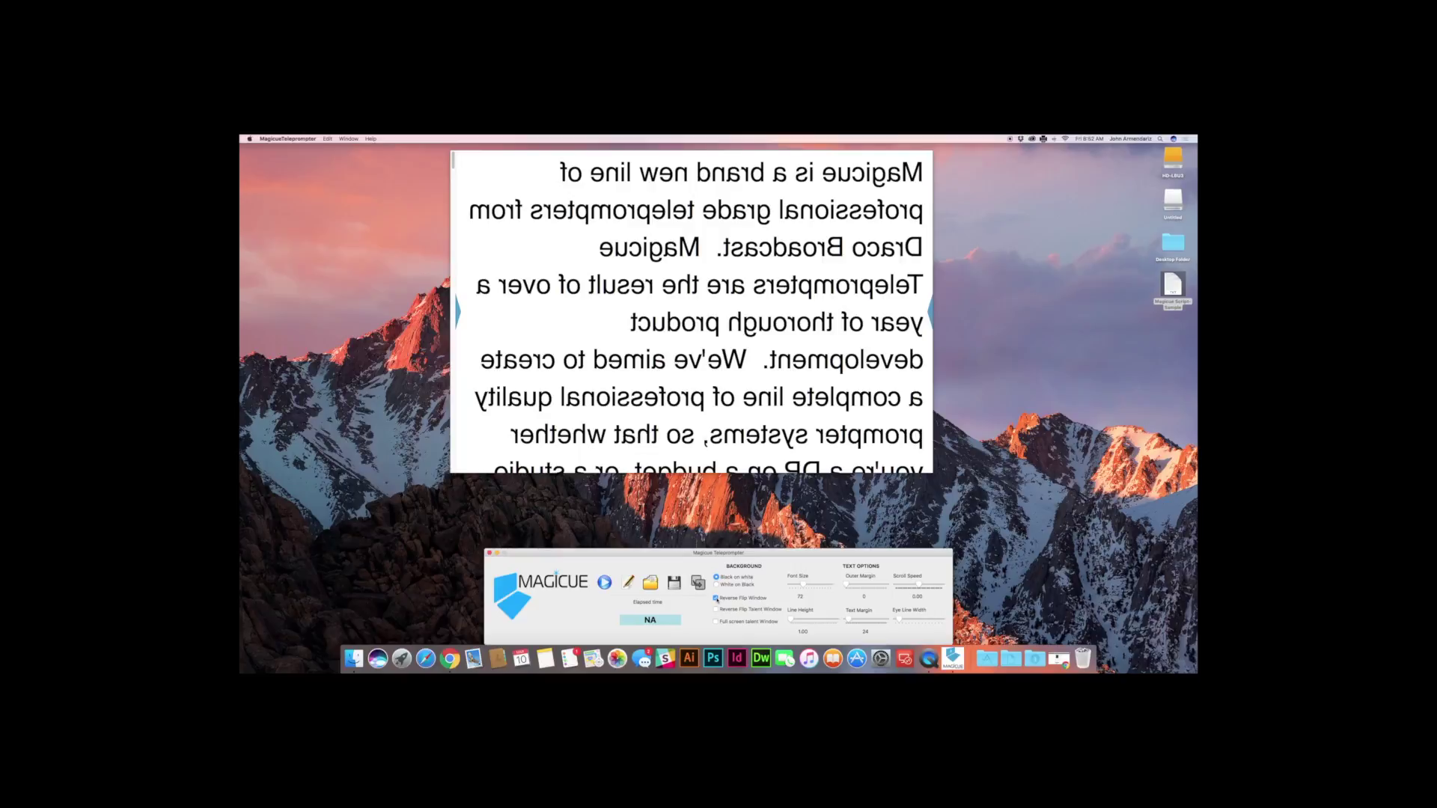
left_click(716, 599)
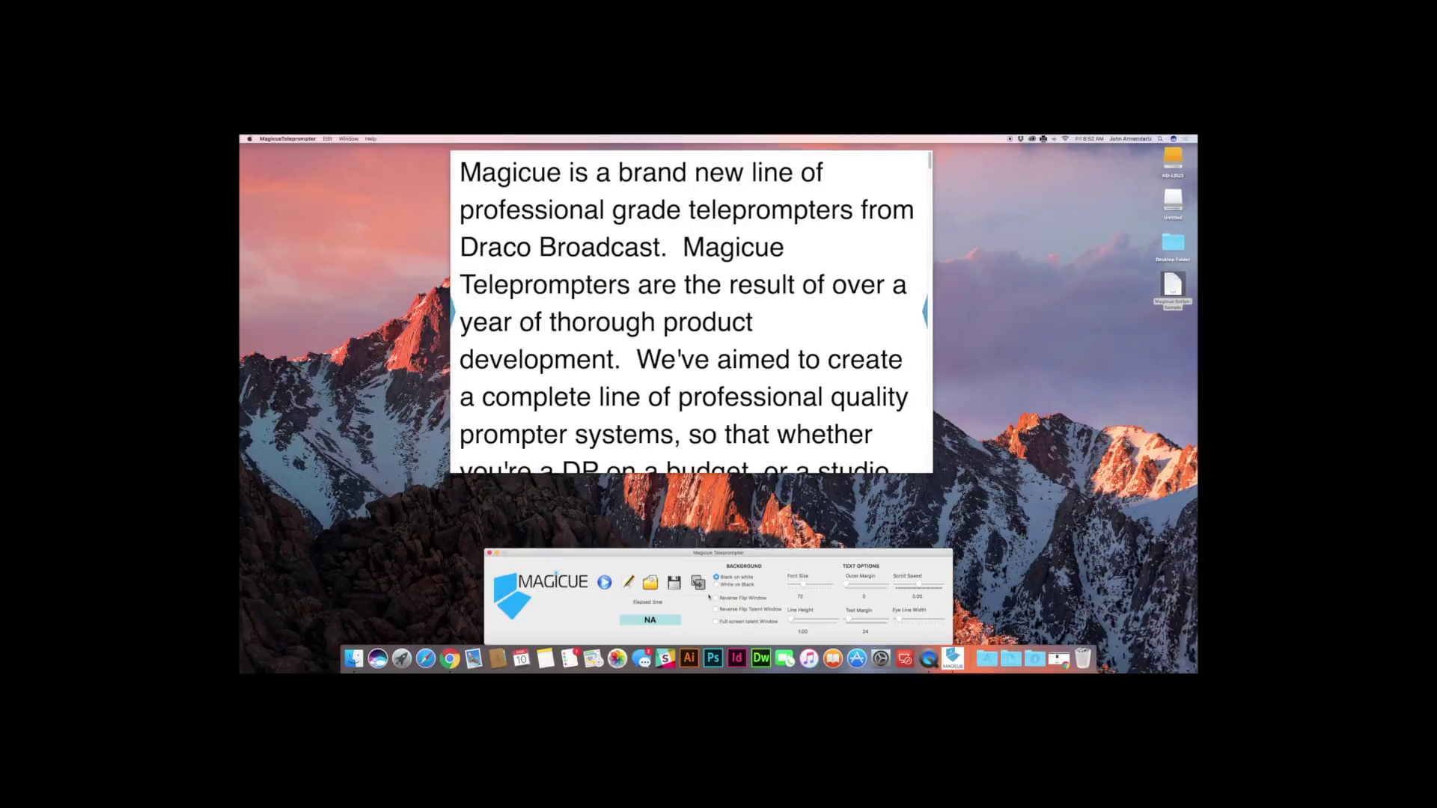
Show the talent window again with the main prompter window beside it, and make the main window slightly shorter and wider
left_click(707, 593)
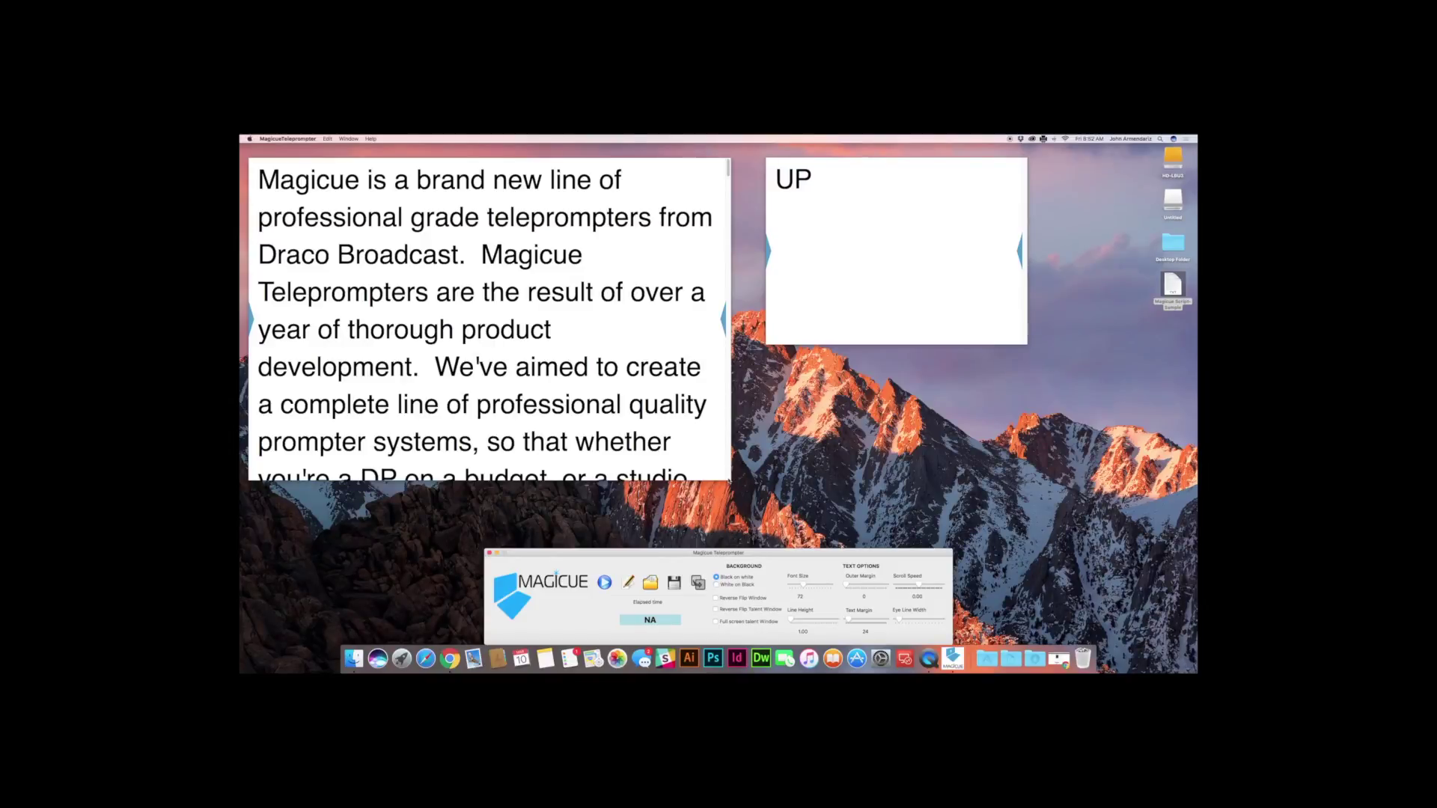
mouse_move(729, 478)
left_mouse_down()
mouse_move(782, 511)
mouse_move(764, 515)
mouse_move(689, 452)
mouse_move(1014, 589)
mouse_move(1264, 599)
mouse_move(771, 474)
mouse_move(1017, 600)
mouse_move(785, 488)
mouse_move(953, 599)
mouse_move(751, 494)
mouse_move(708, 454)
mouse_move(746, 480)
mouse_move(735, 471)
left_mouse_up()
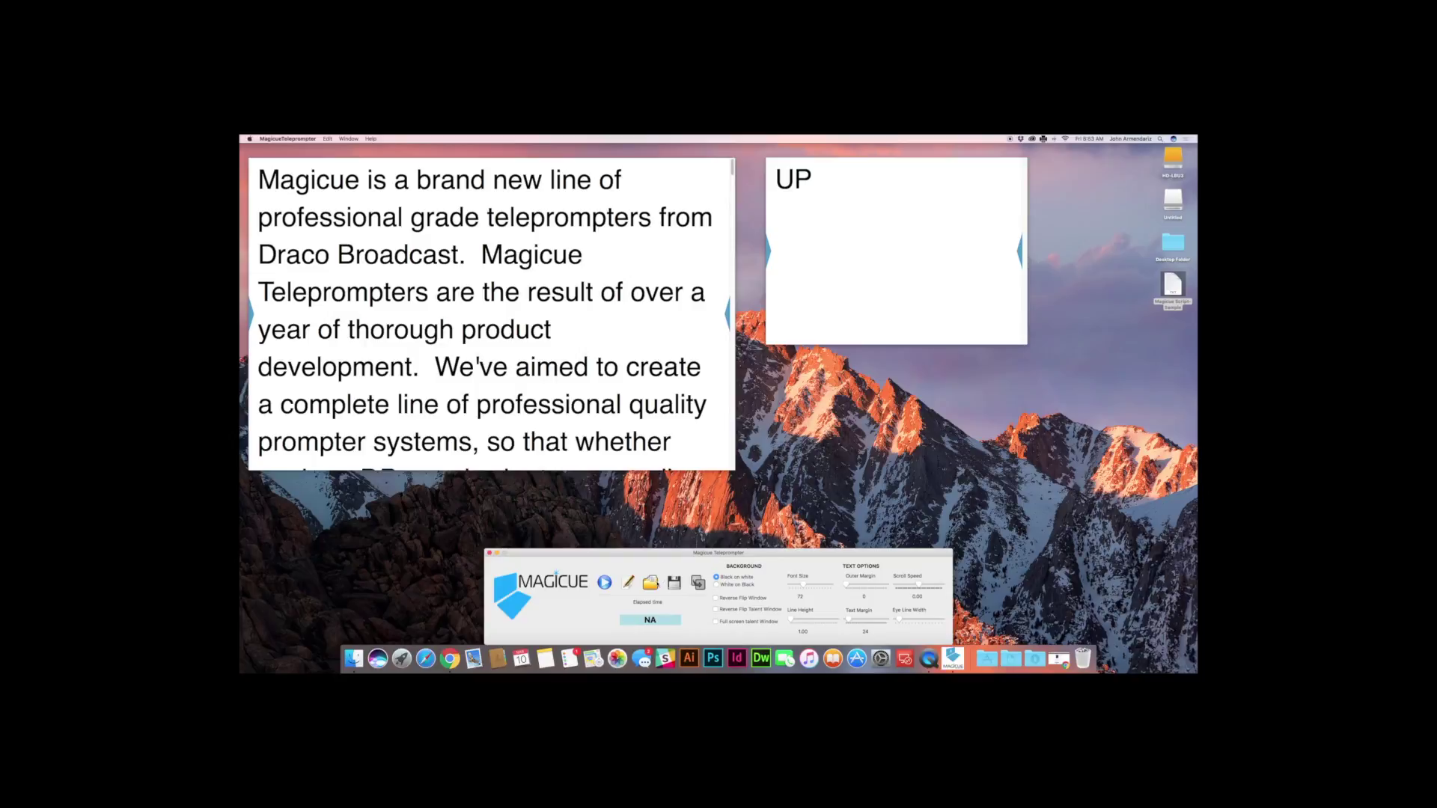
Load the Magicue Script Sample file from the Desktop into the prompter windows
left_click(649, 582)
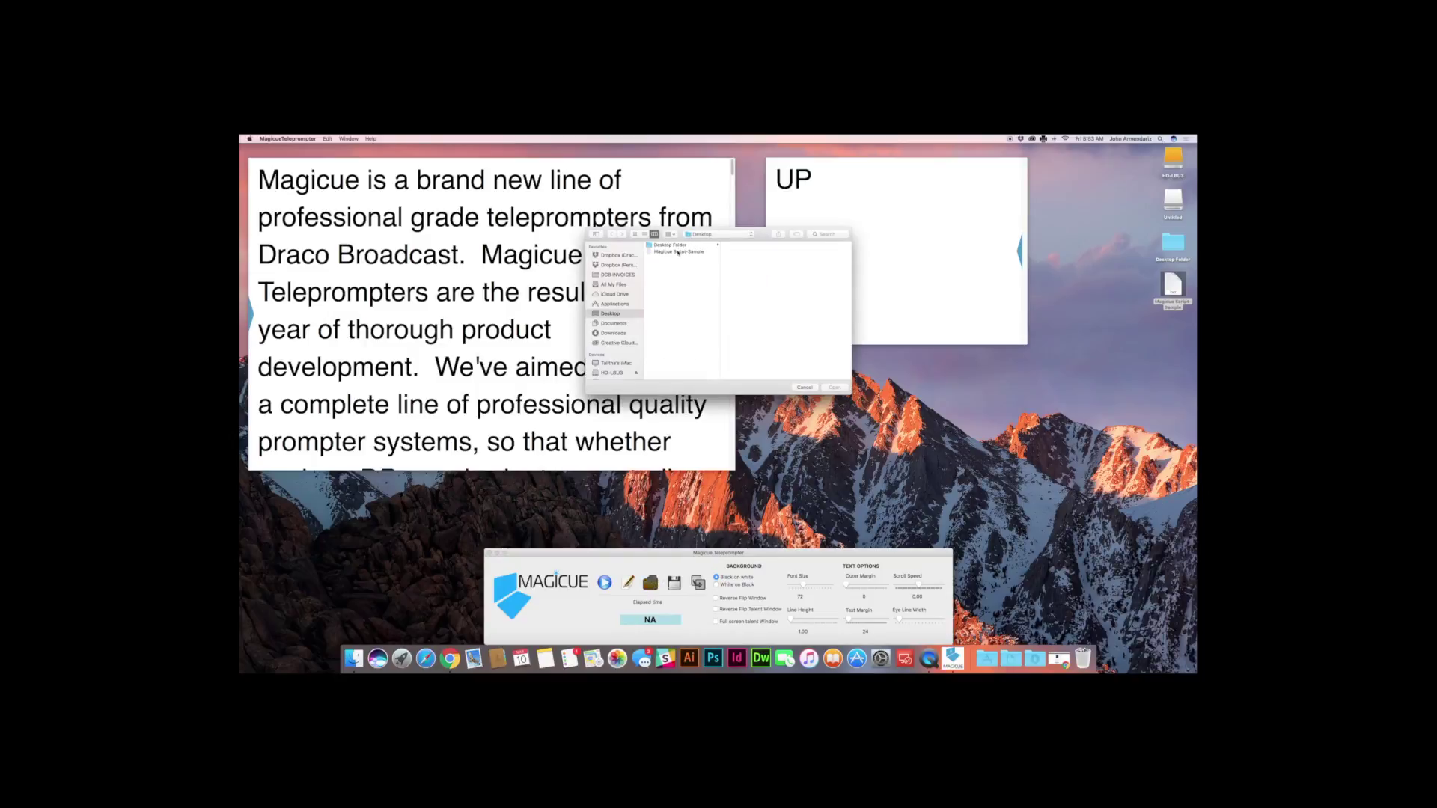
left_click(678, 252)
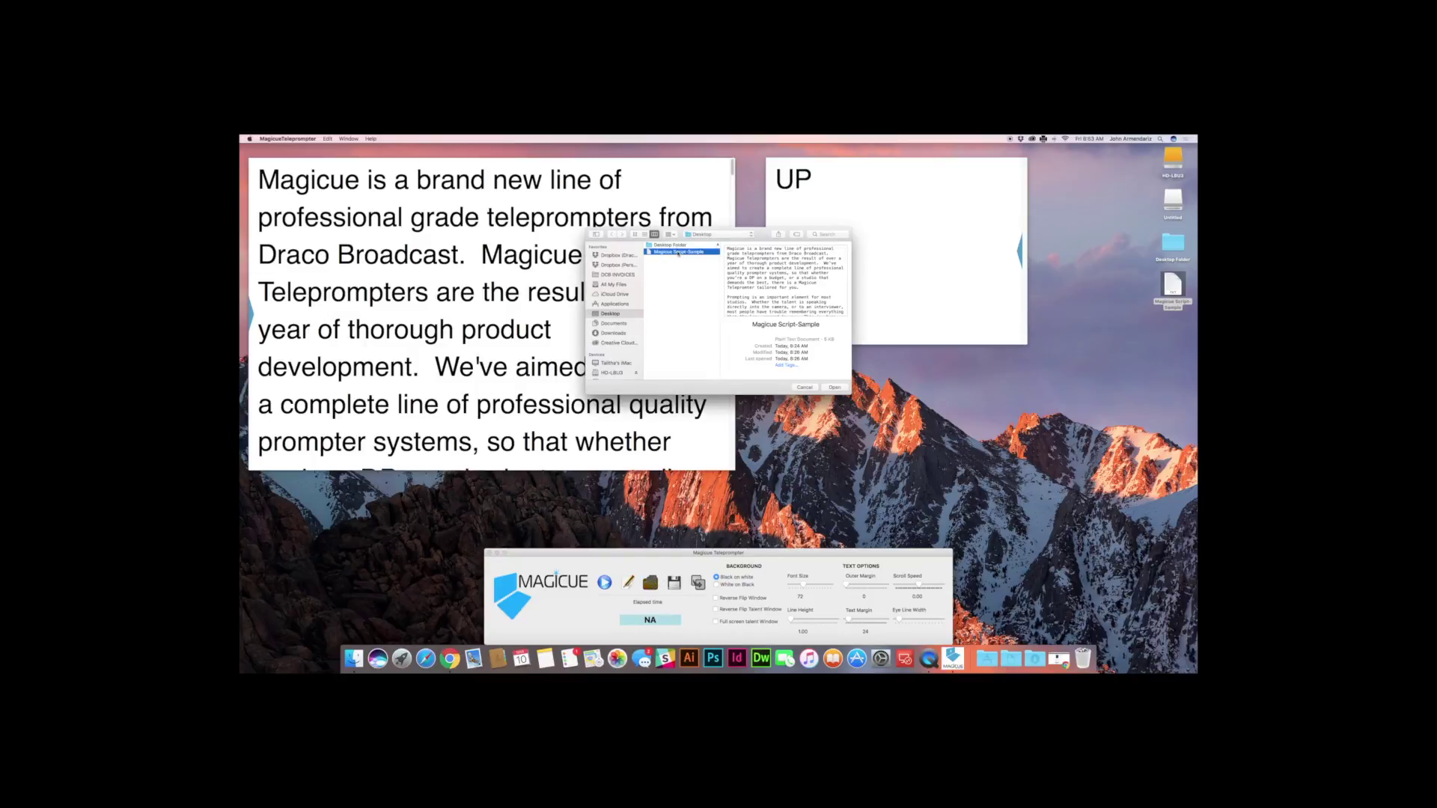
left_click(833, 387)
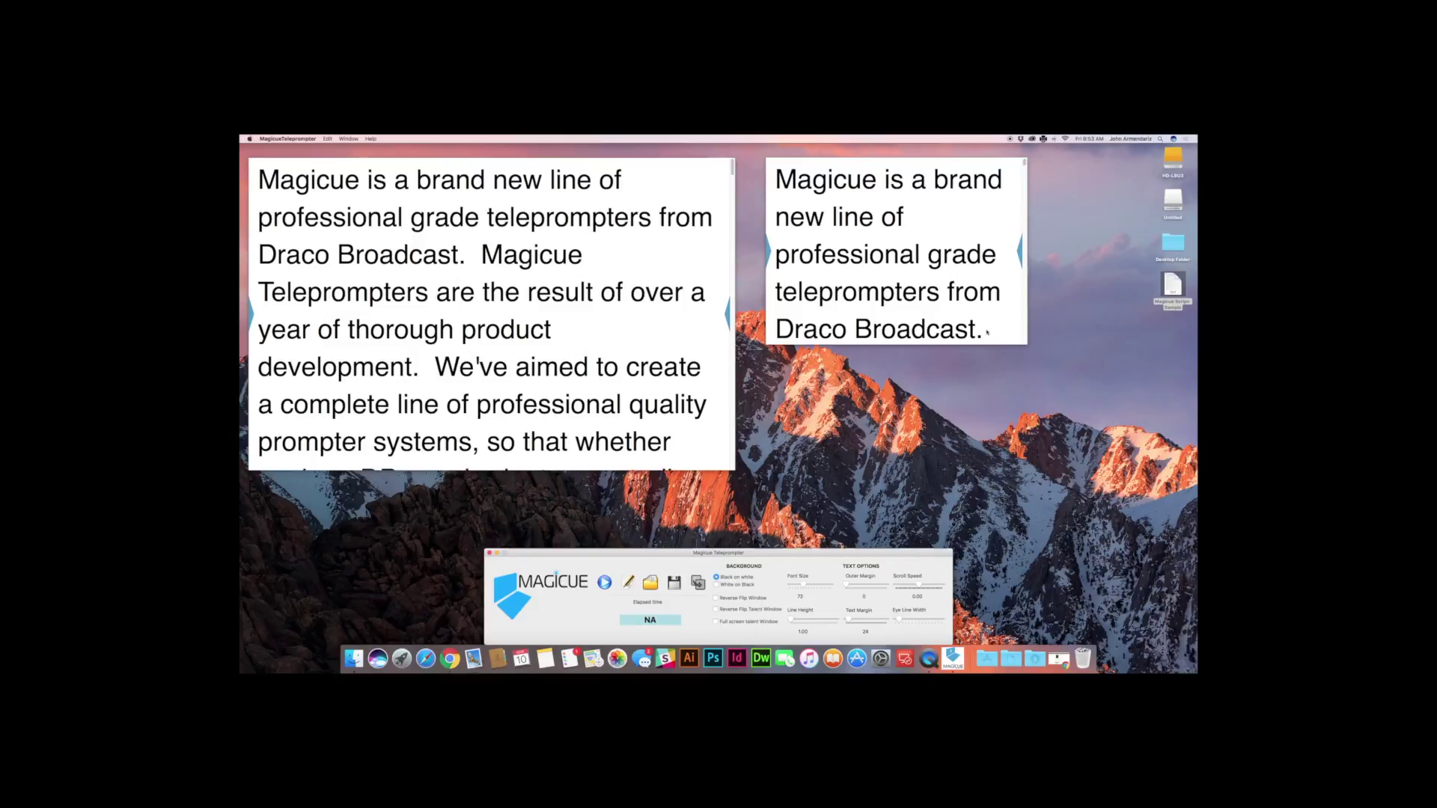
Enlarge the talent window to nearly the main window's size, shift it toward the main window, and close it
left_click_drag(1024, 344, 1164, 490)
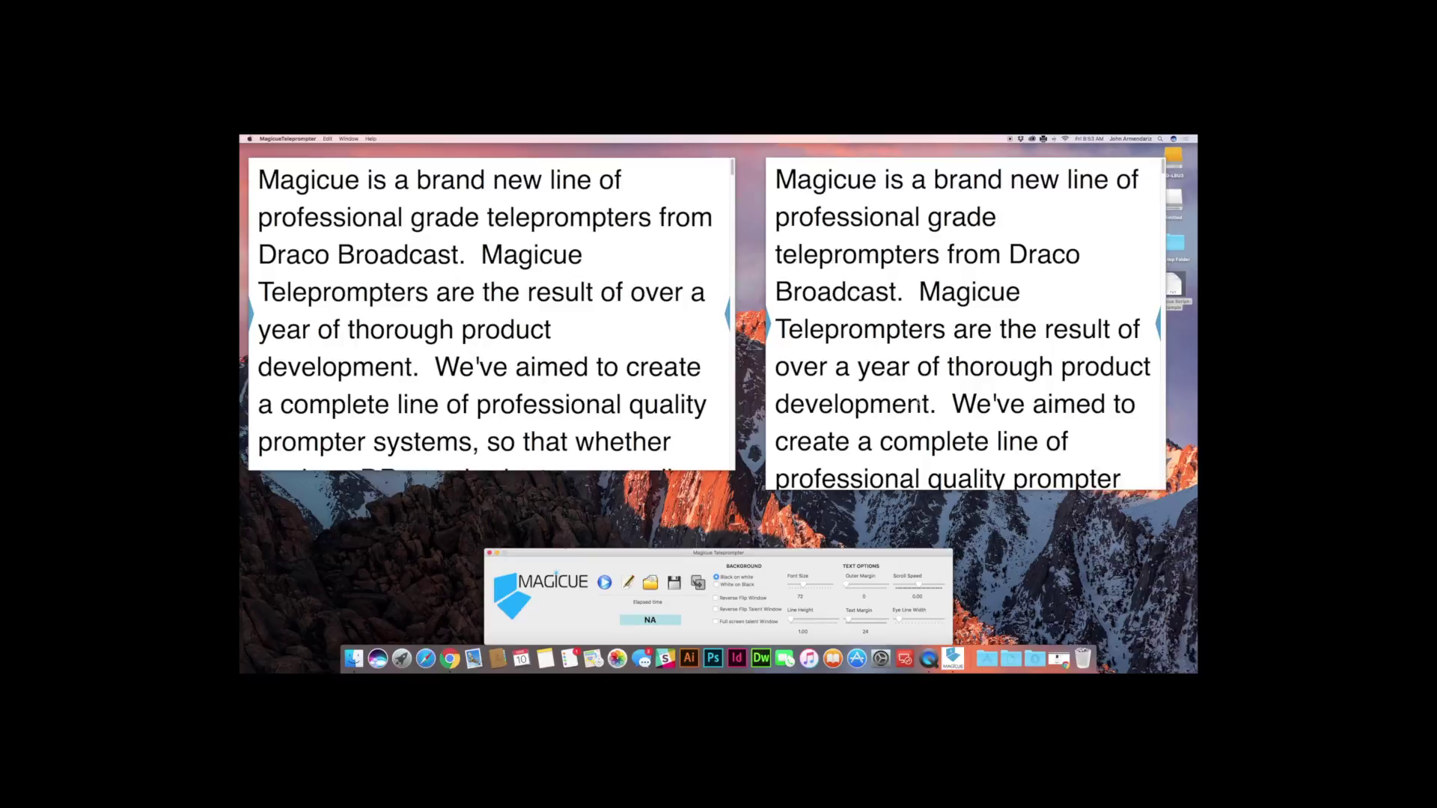
left_click_drag(832, 166, 747, 166)
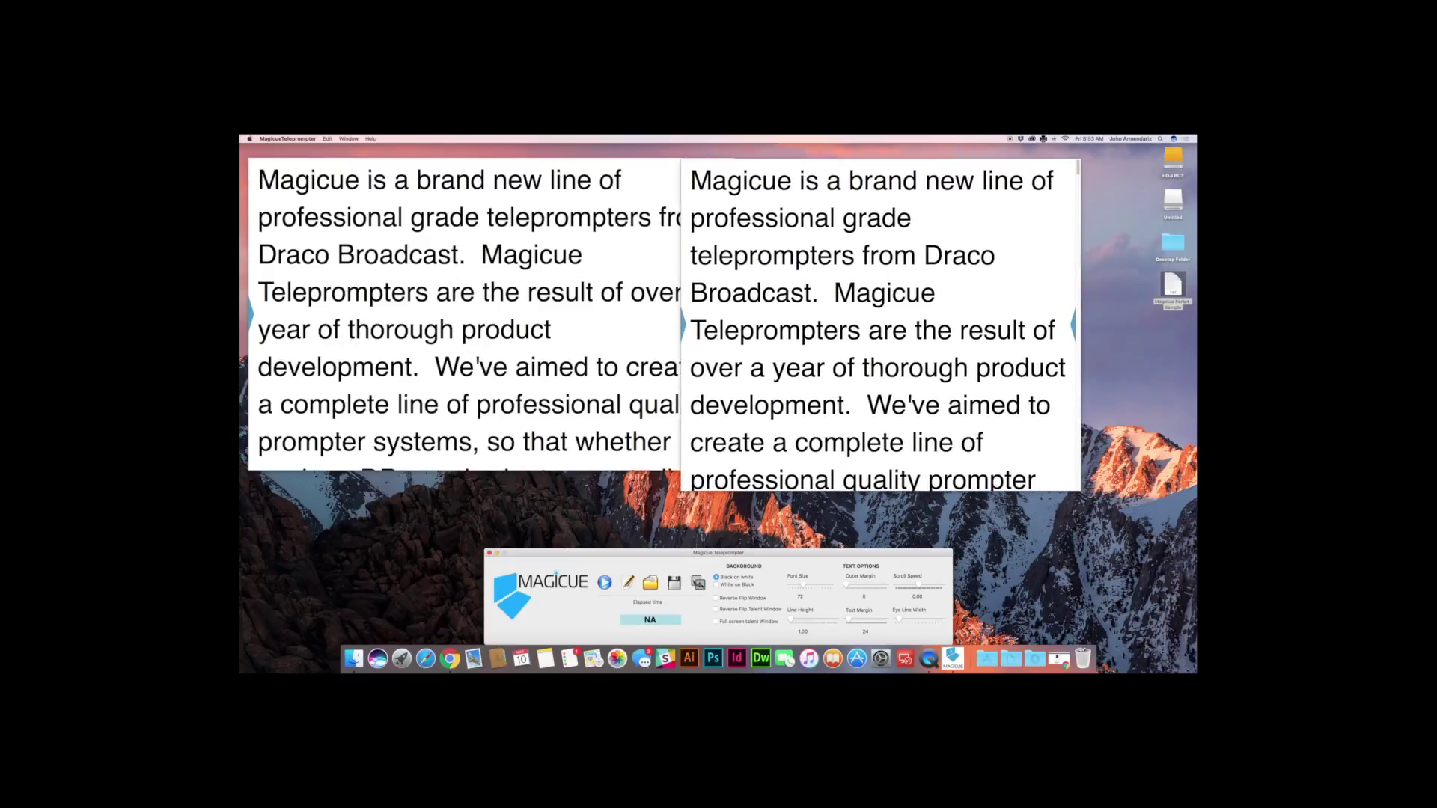
key("super+w")
Center the main prompter window above the control panel and enlarge it to fill the space down to the panel
left_click_drag(525, 163, 744, 165)
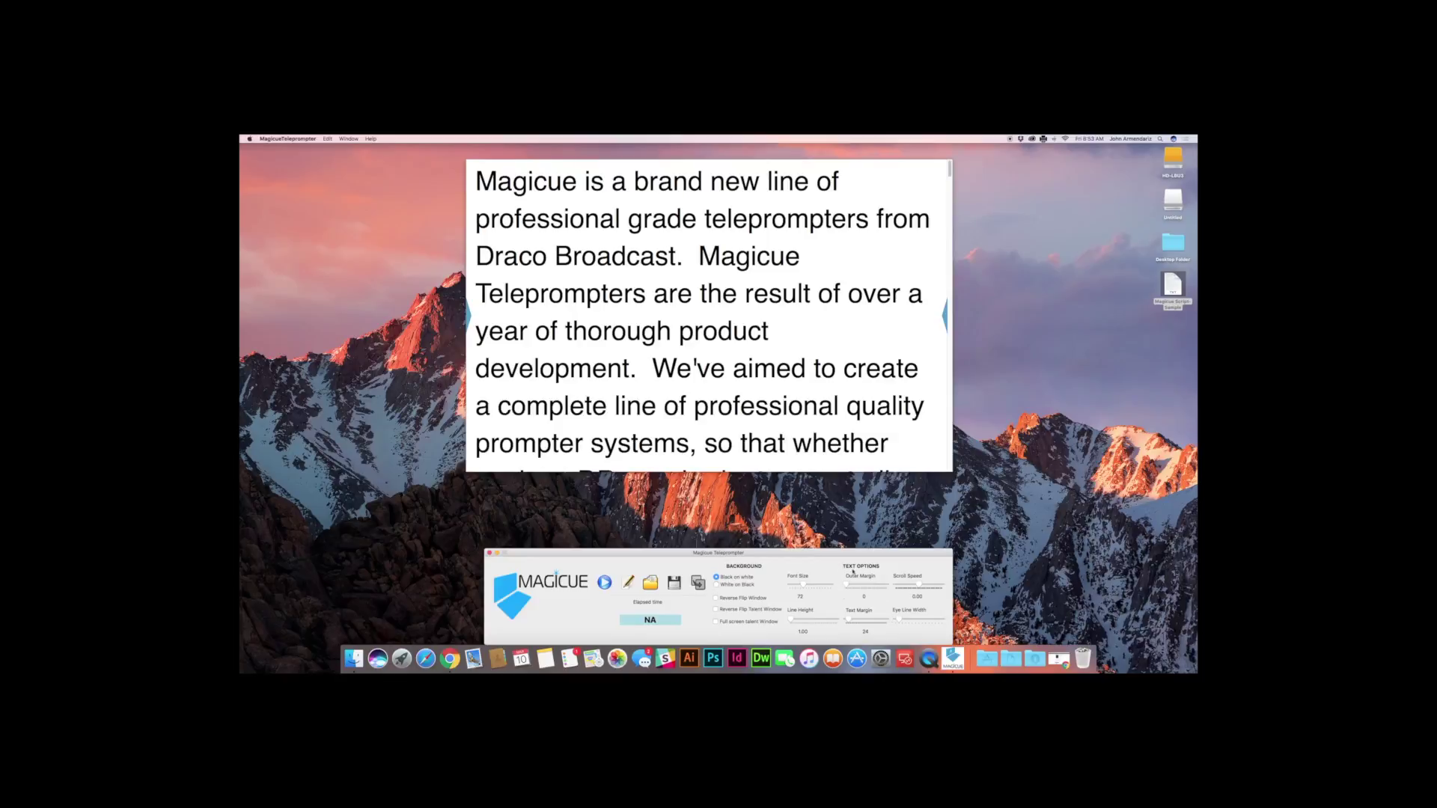
left_click_drag(626, 170, 603, 157)
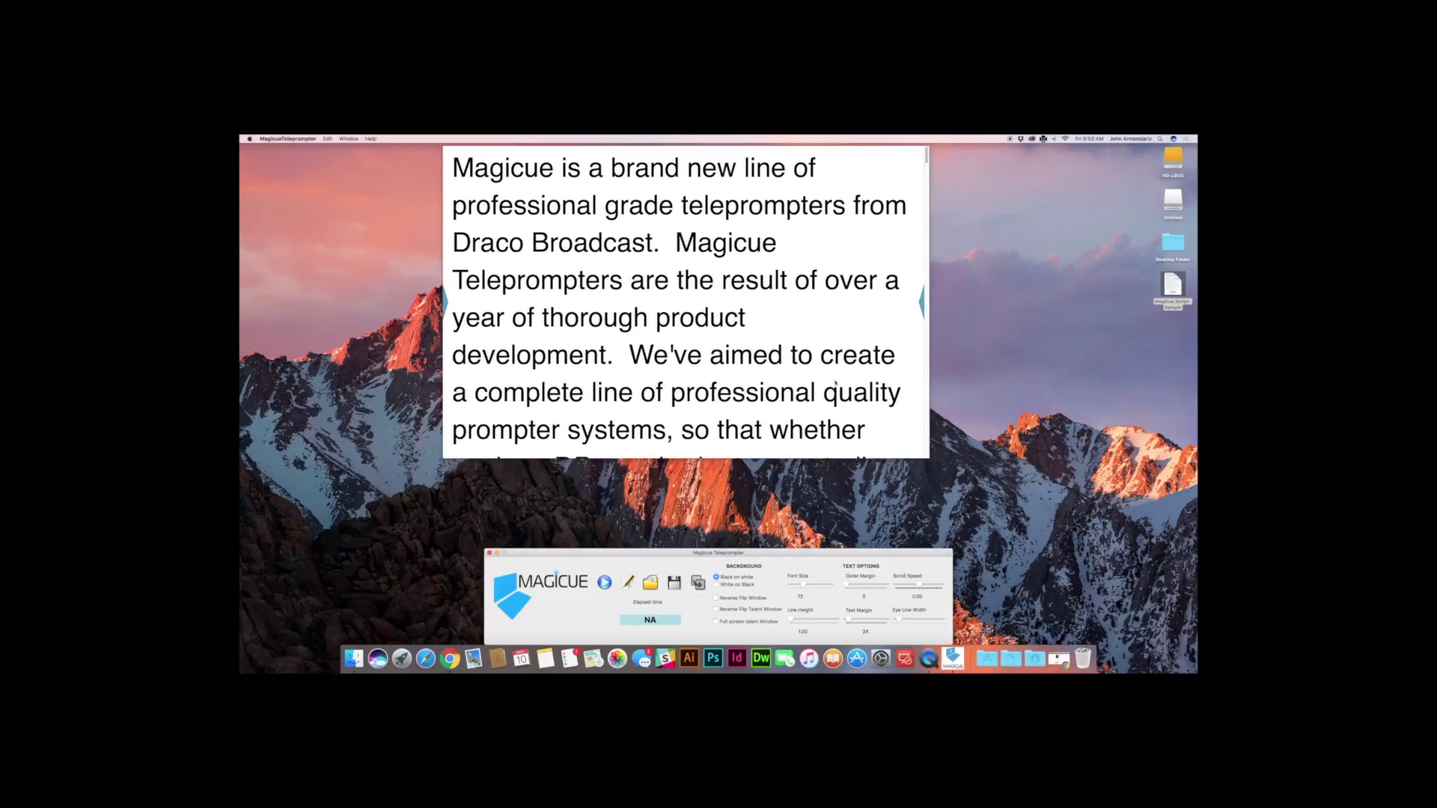
left_click_drag(925, 461, 995, 528)
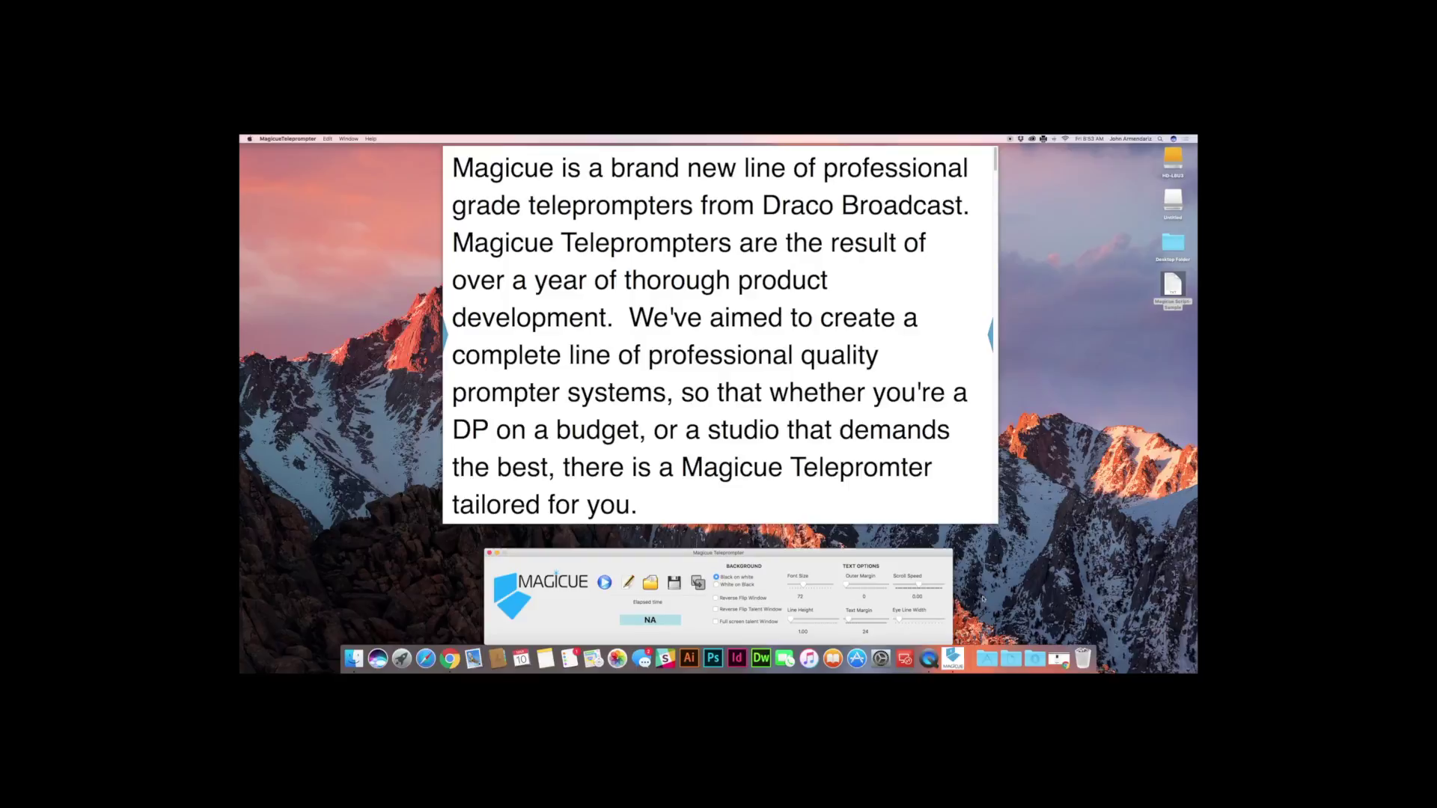
Try a much larger font size and line height, settling on font size 84 and line height 1.41
left_click_drag(806, 588, 825, 589)
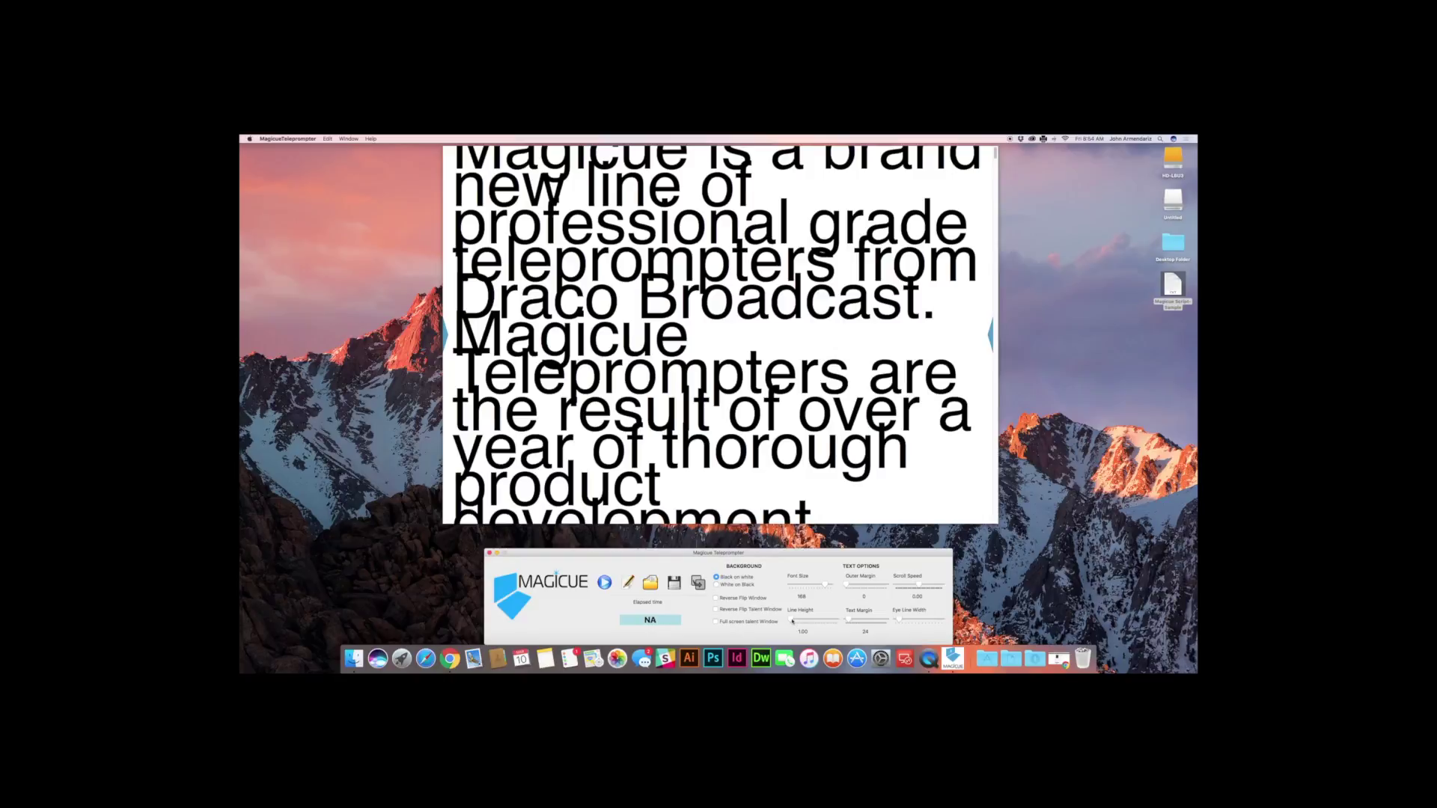
left_click_drag(794, 621, 813, 623)
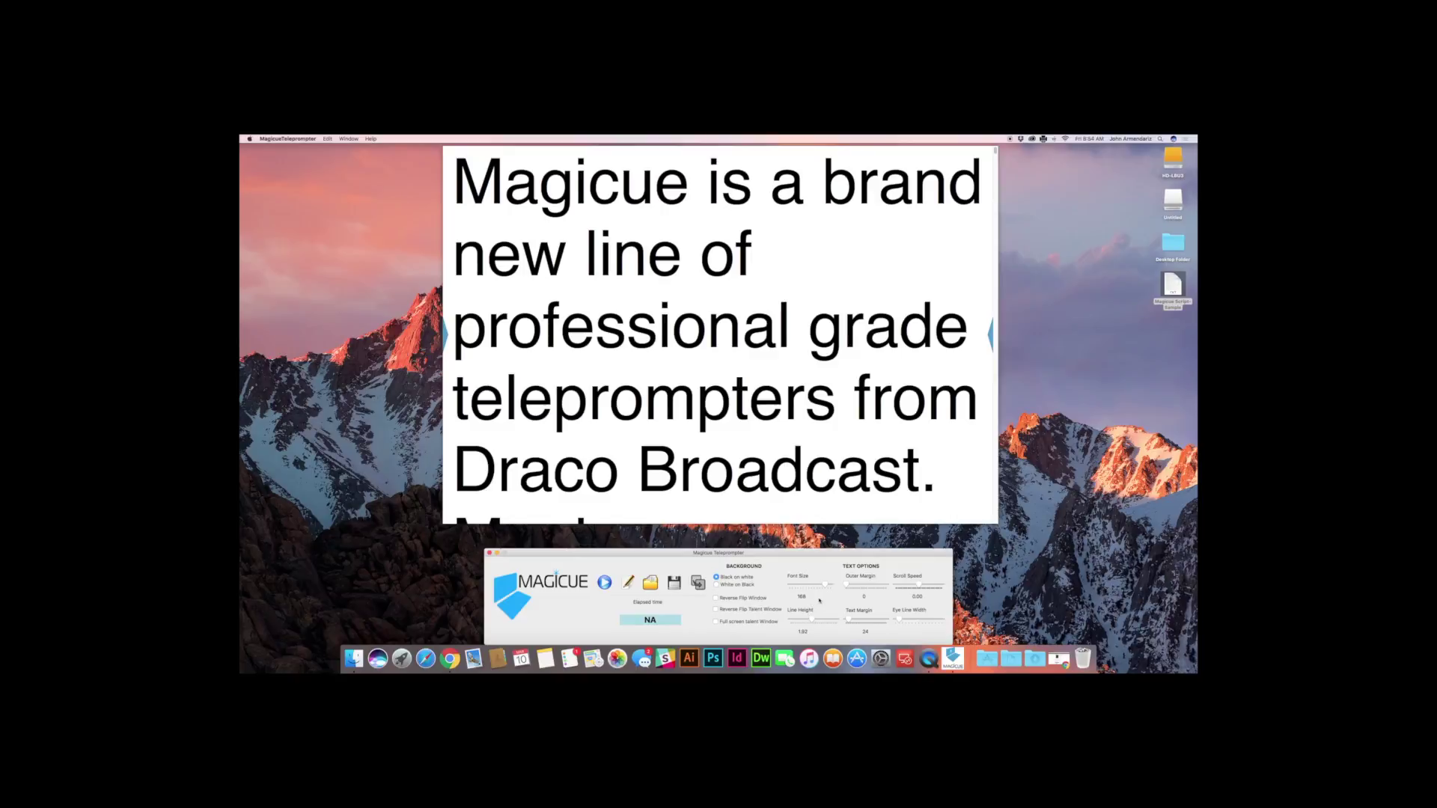
left_click_drag(825, 586, 798, 622)
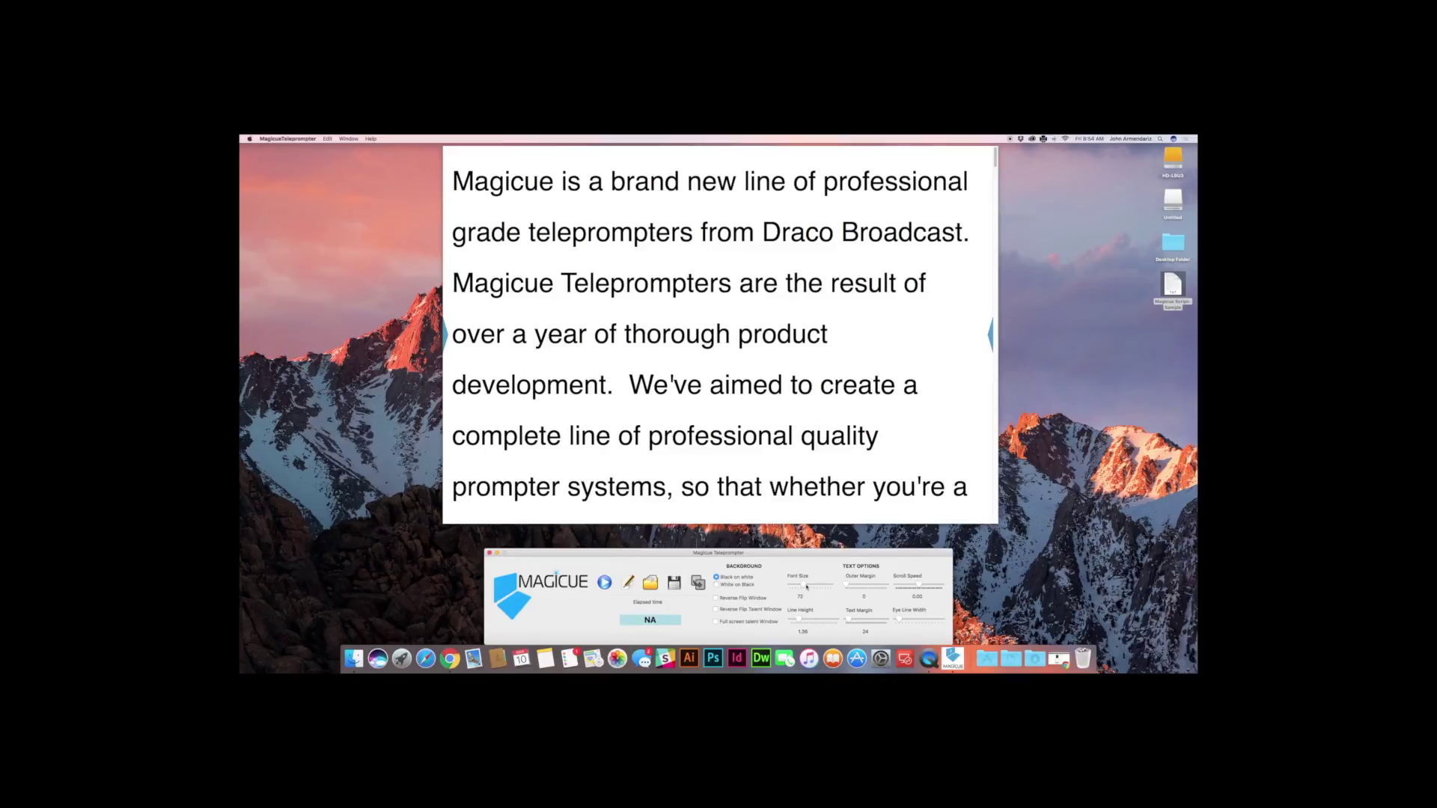
left_click_drag(807, 587, 802, 621)
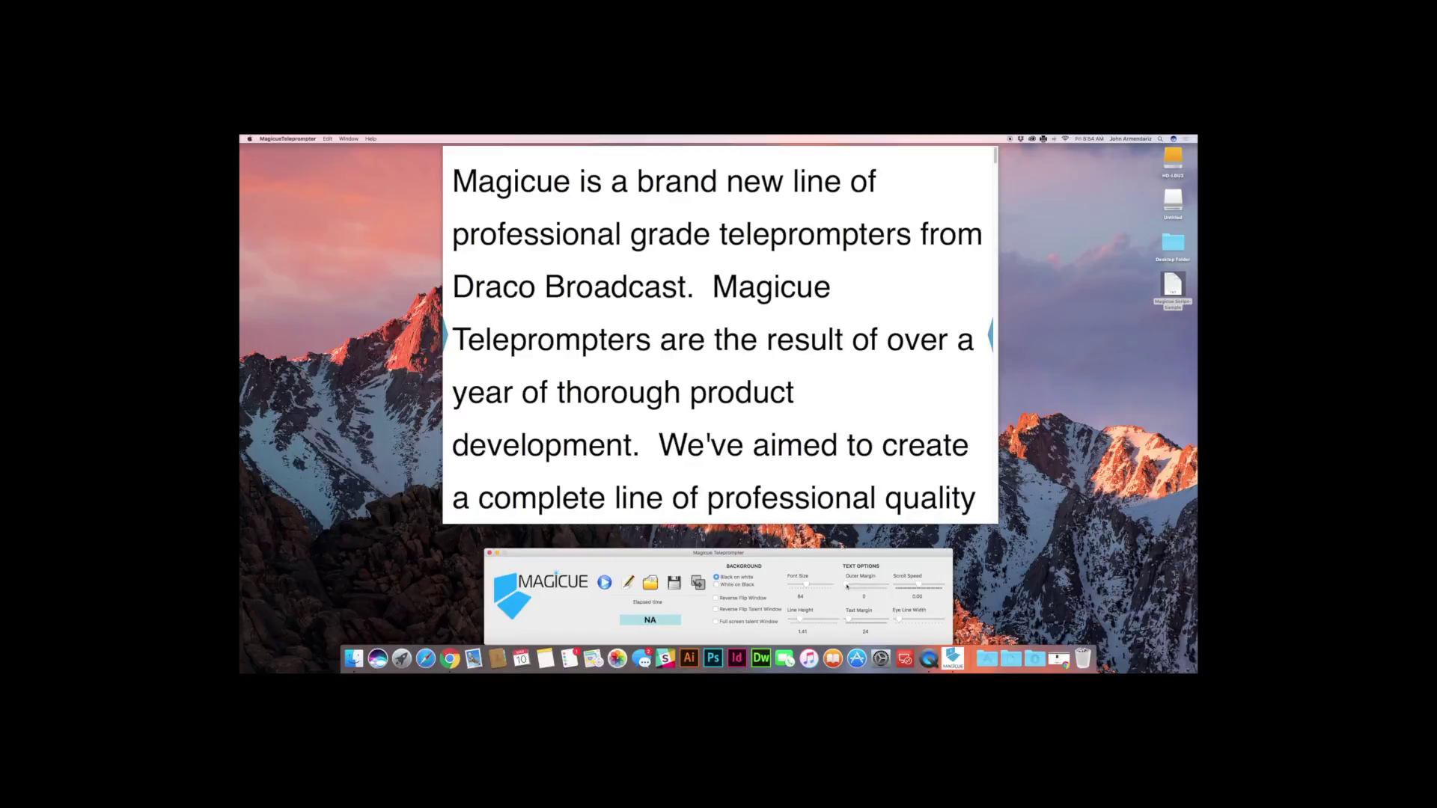
Try a wider outer margin and a wider text margin, returning the outer margin to 0 and the text margin to its narrow setting
left_click_drag(848, 587, 867, 589)
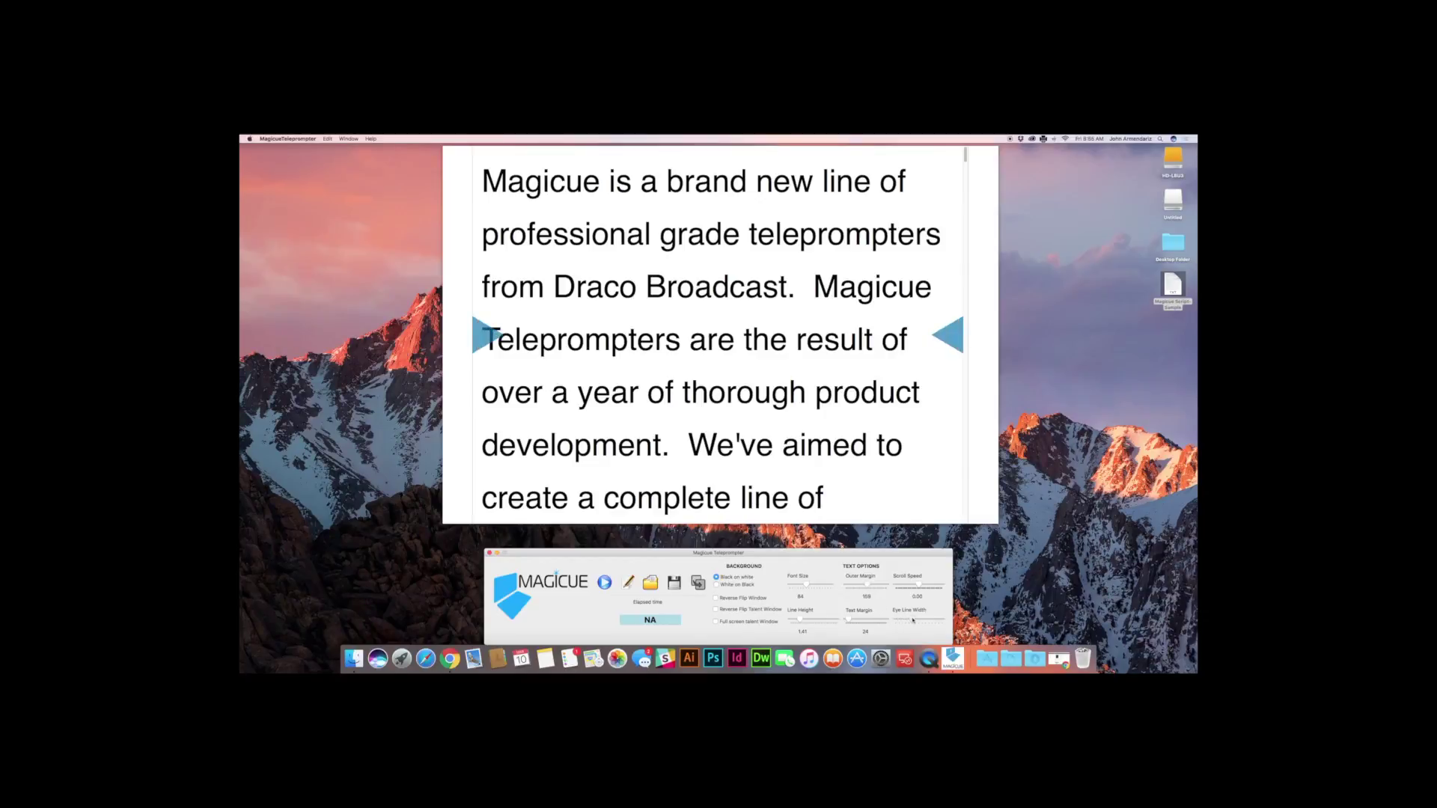
left_click_drag(868, 588, 860, 622)
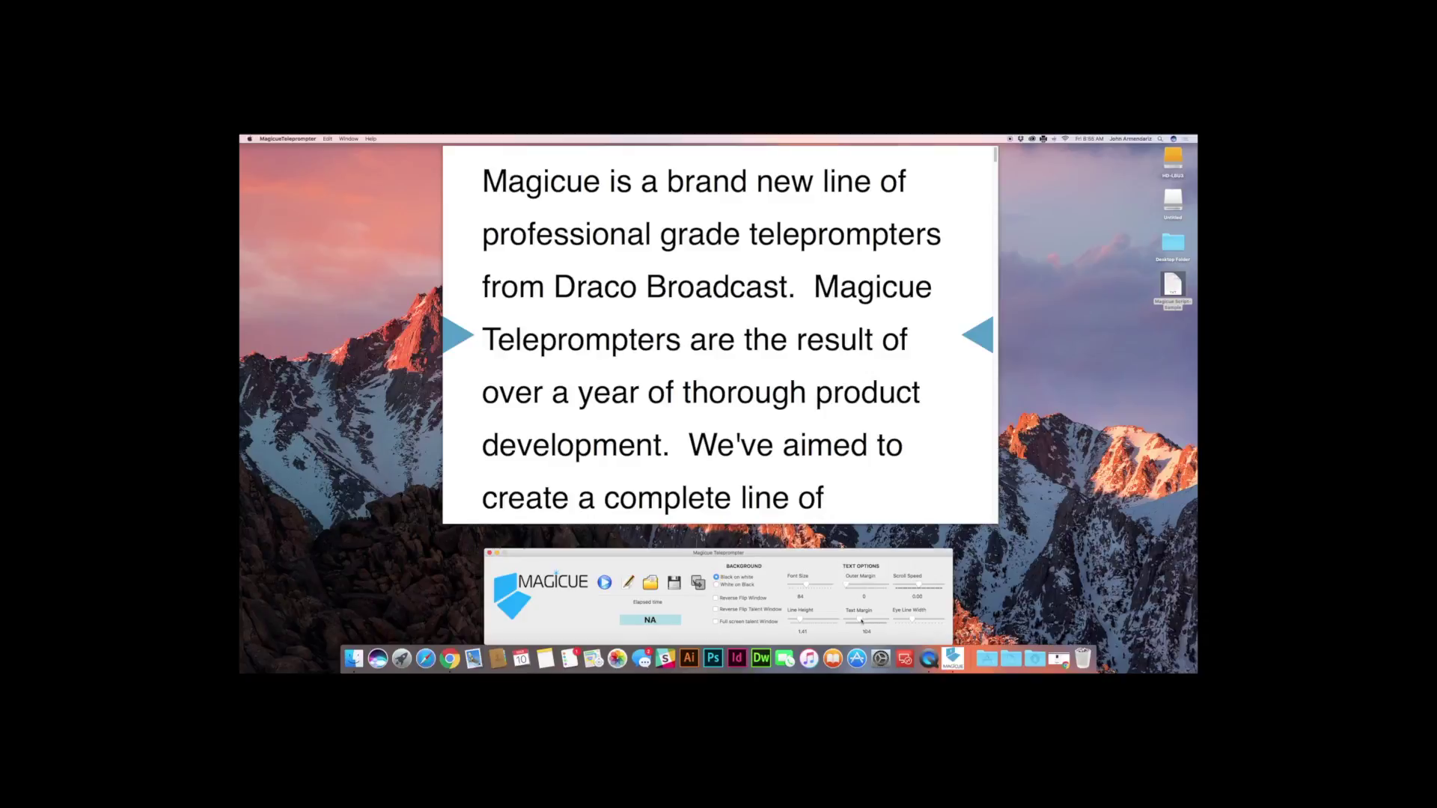
left_click_drag(860, 619, 849, 621)
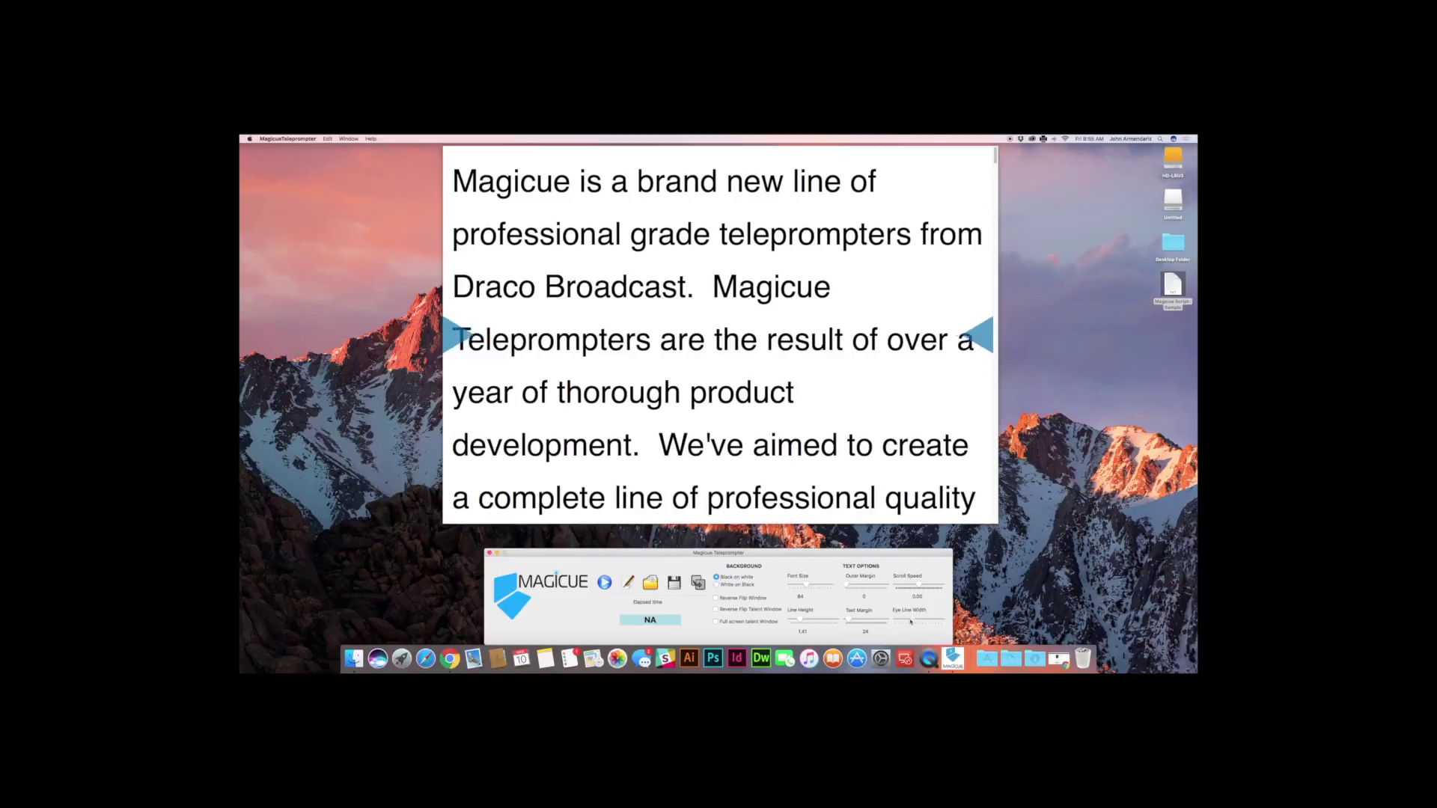
Adjust the eye line width to enlarge the arrow markers, and shift the main prompter window slightly
left_click_drag(920, 620, 905, 620)
left_click_drag(912, 620, 914, 620)
mouse_move(978, 336)
left_mouse_down()
mouse_move(966, 333)
mouse_move(980, 339)
left_mouse_up()
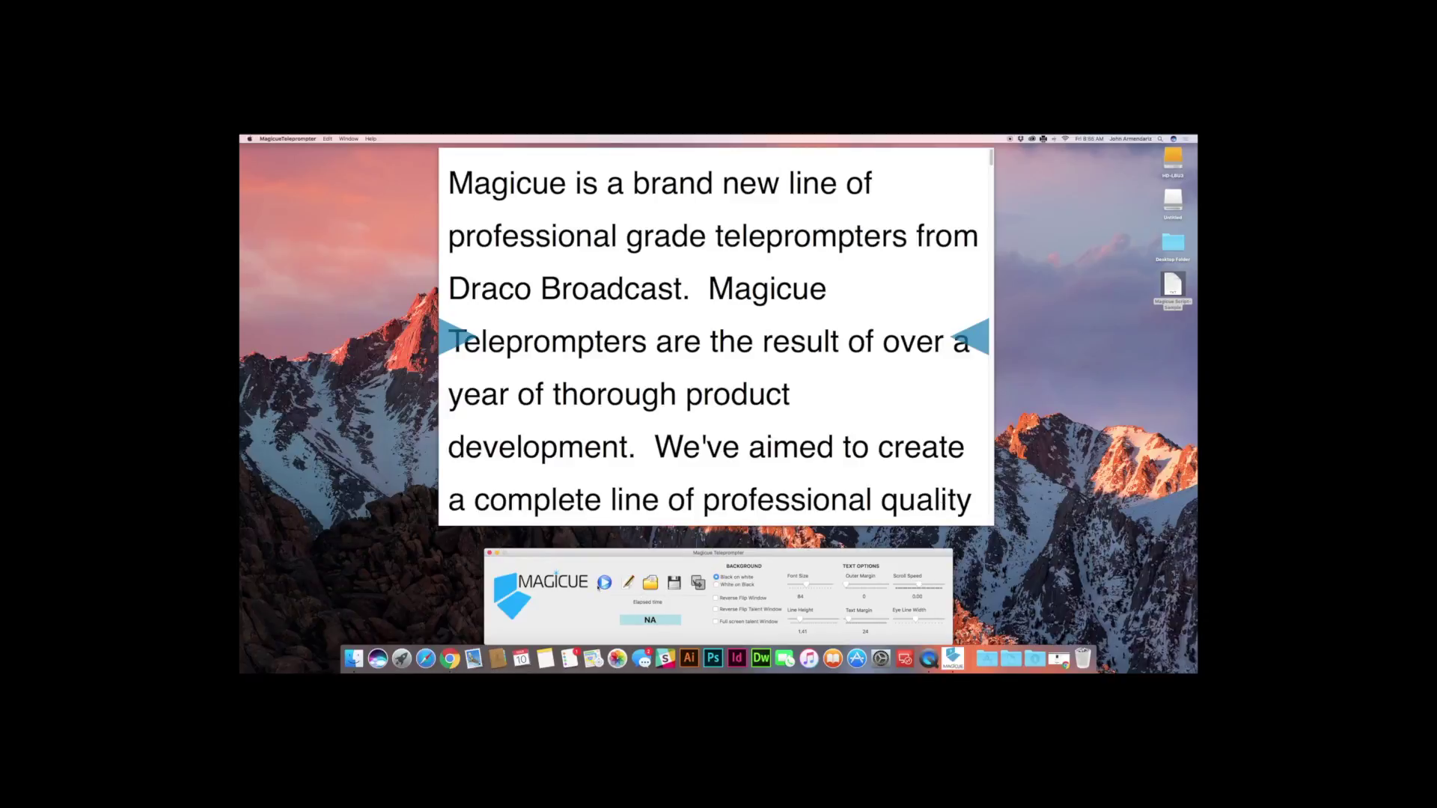
Start scrolling the script, raise the scroll speed, and bring it back down to 0.00 to pause the text
left_click(599, 584)
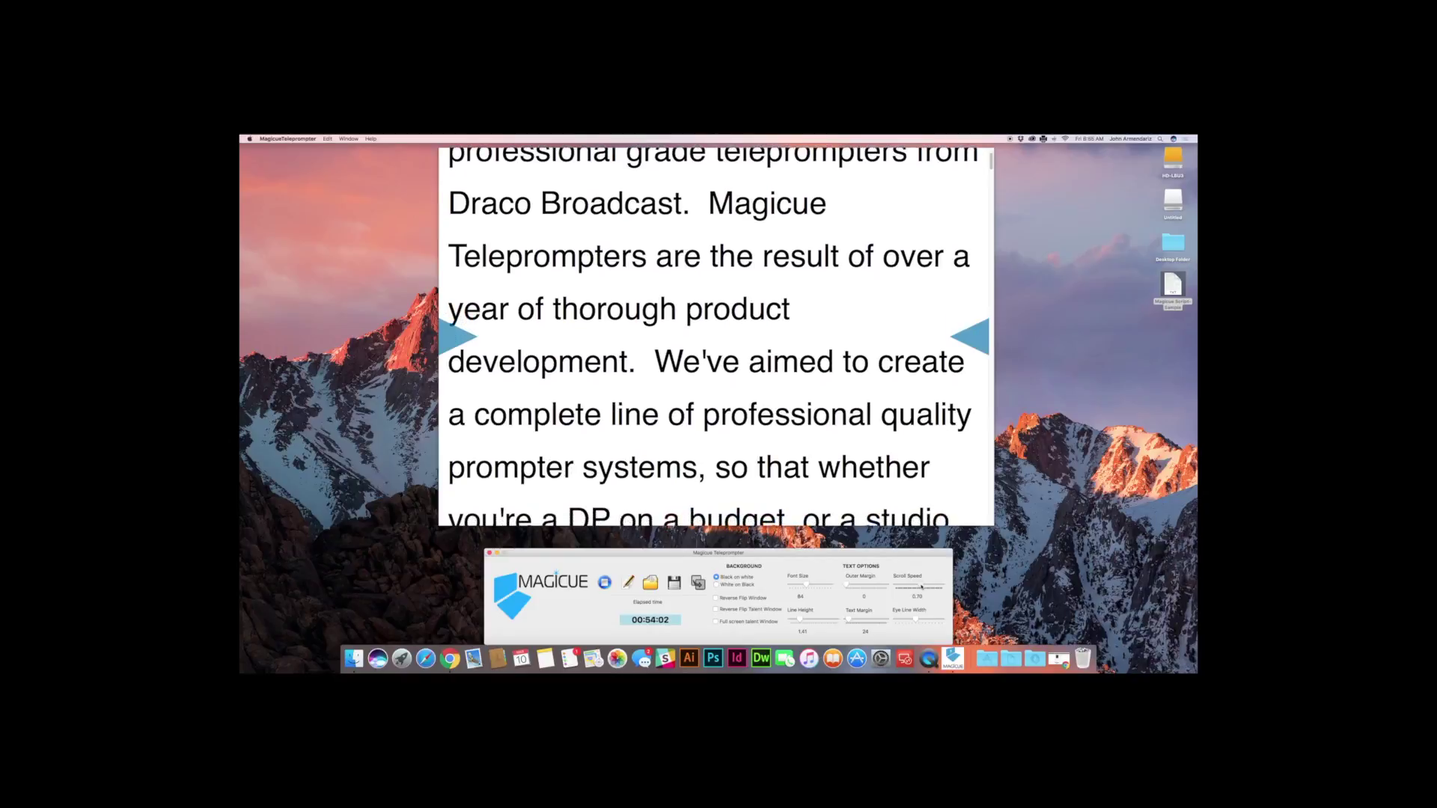
left_click_drag(922, 587, 928, 587)
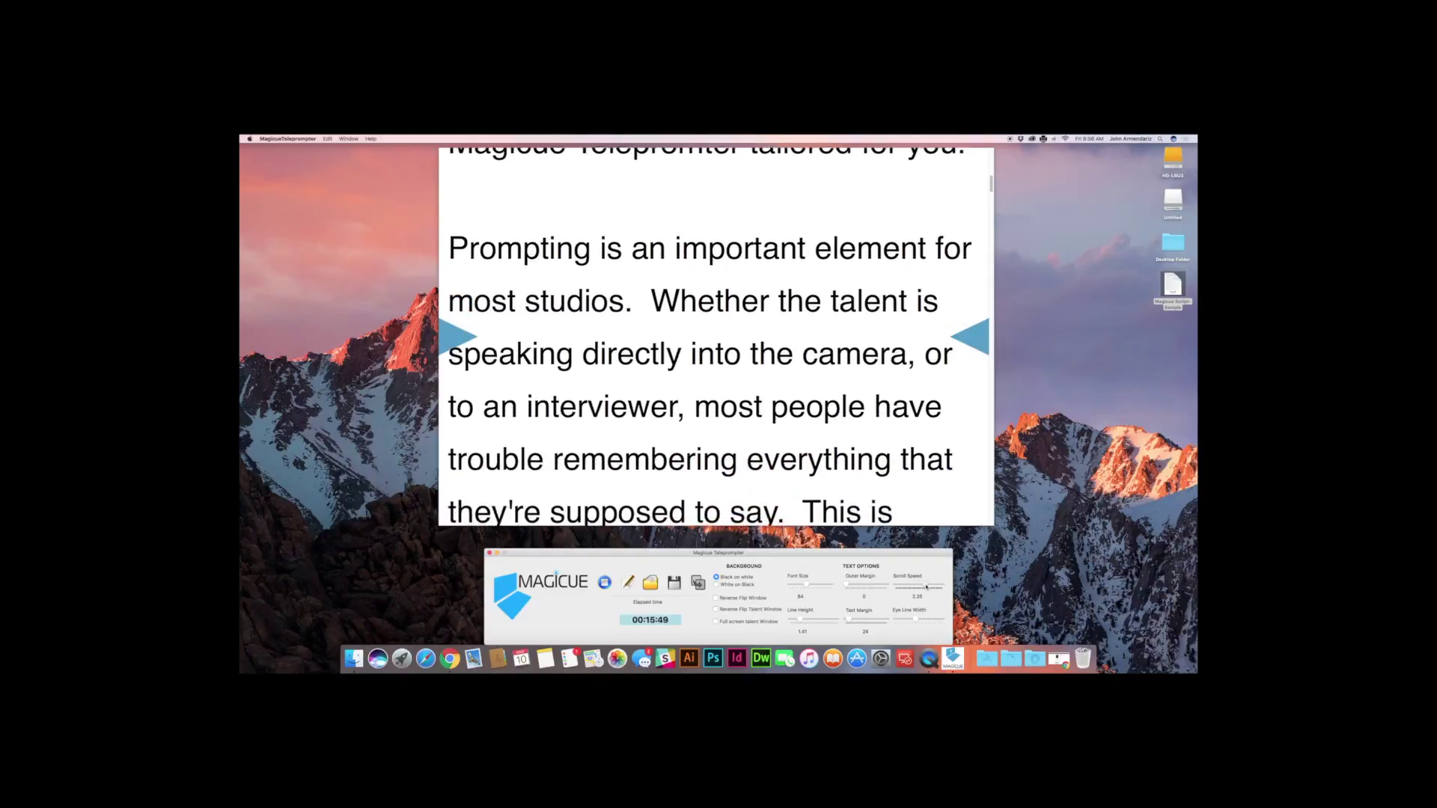
left_click_drag(926, 587, 919, 587)
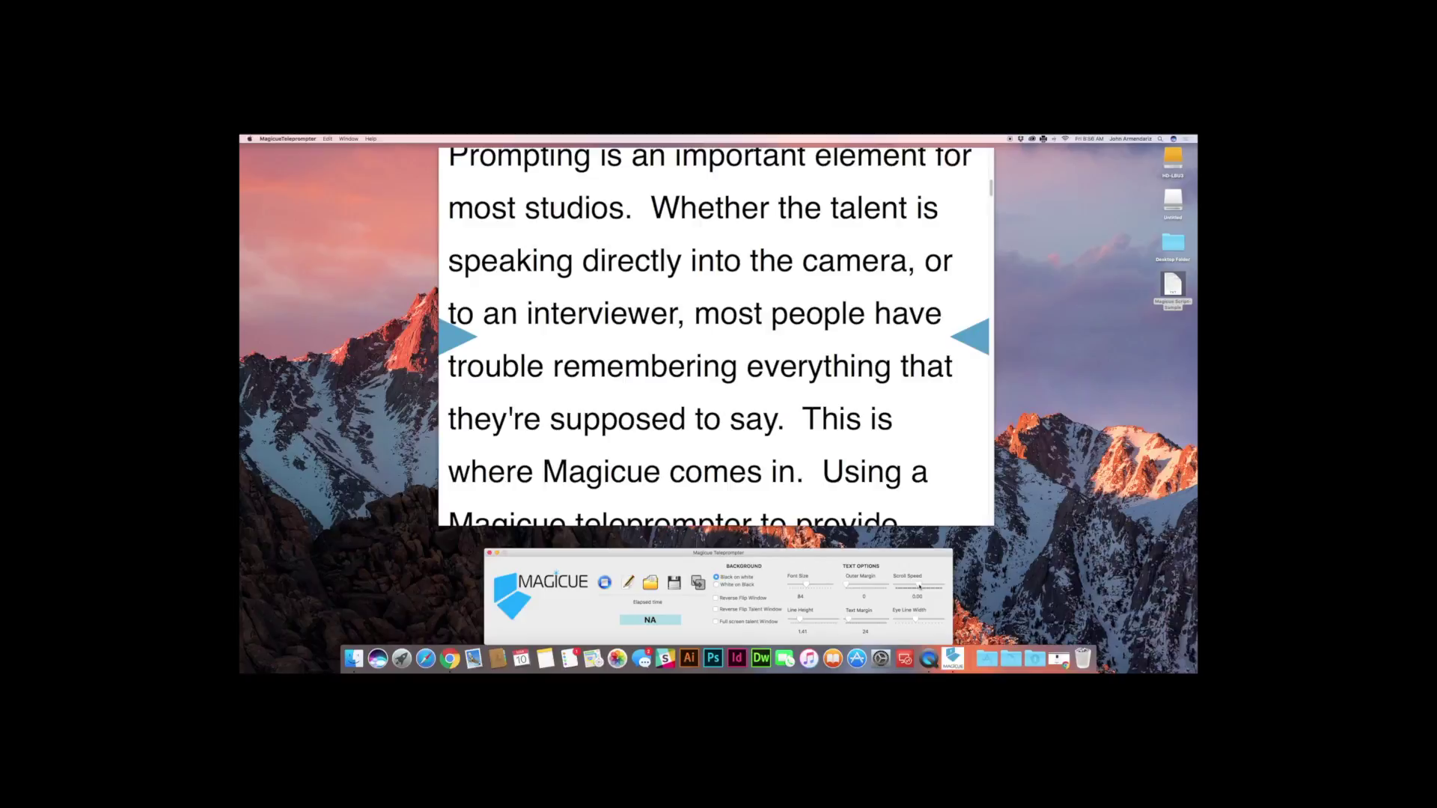
Scroll the script backward with a negative scroll speed, and return it to a slow forward speed
left_click_drag(919, 587, 917, 587)
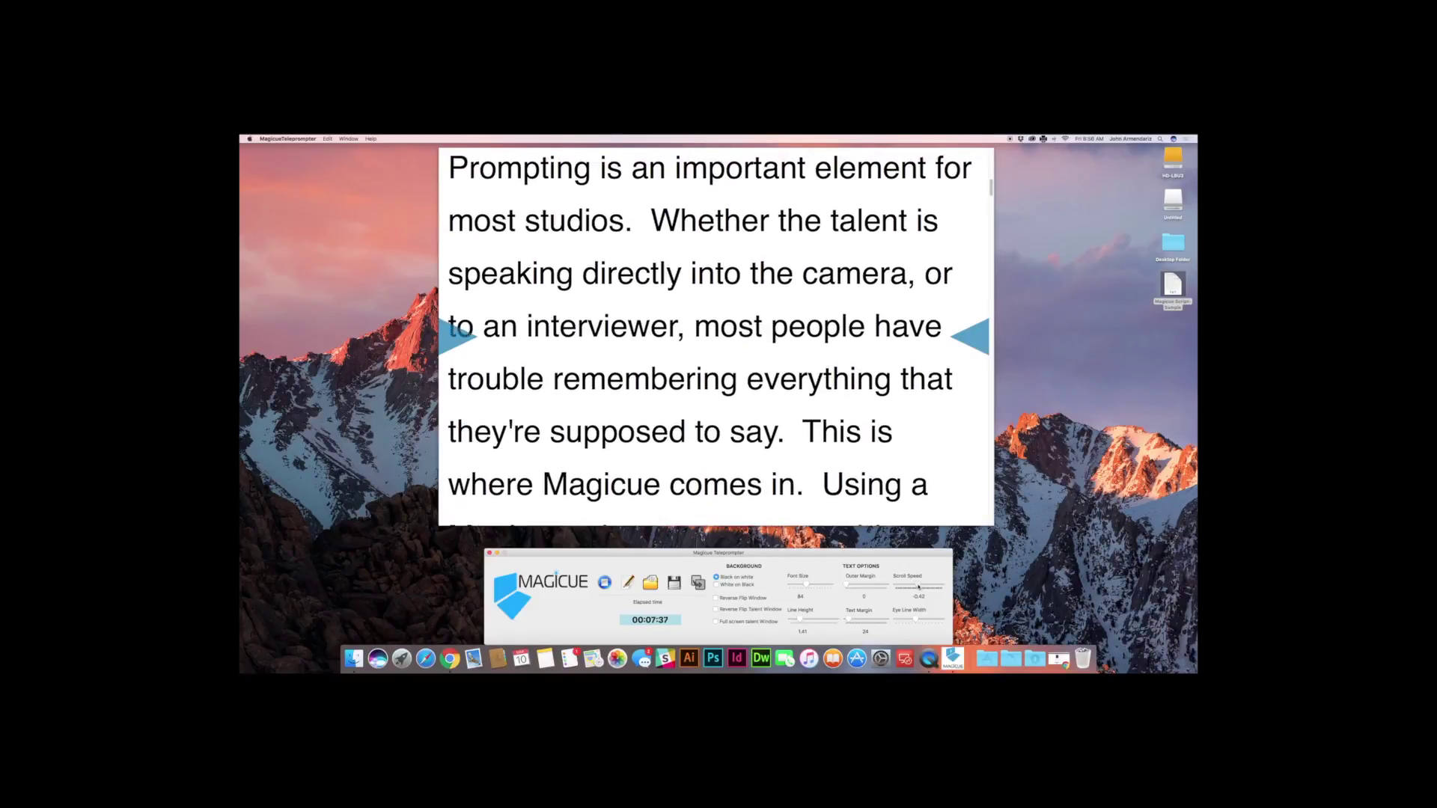
left_click_drag(916, 588, 916, 588)
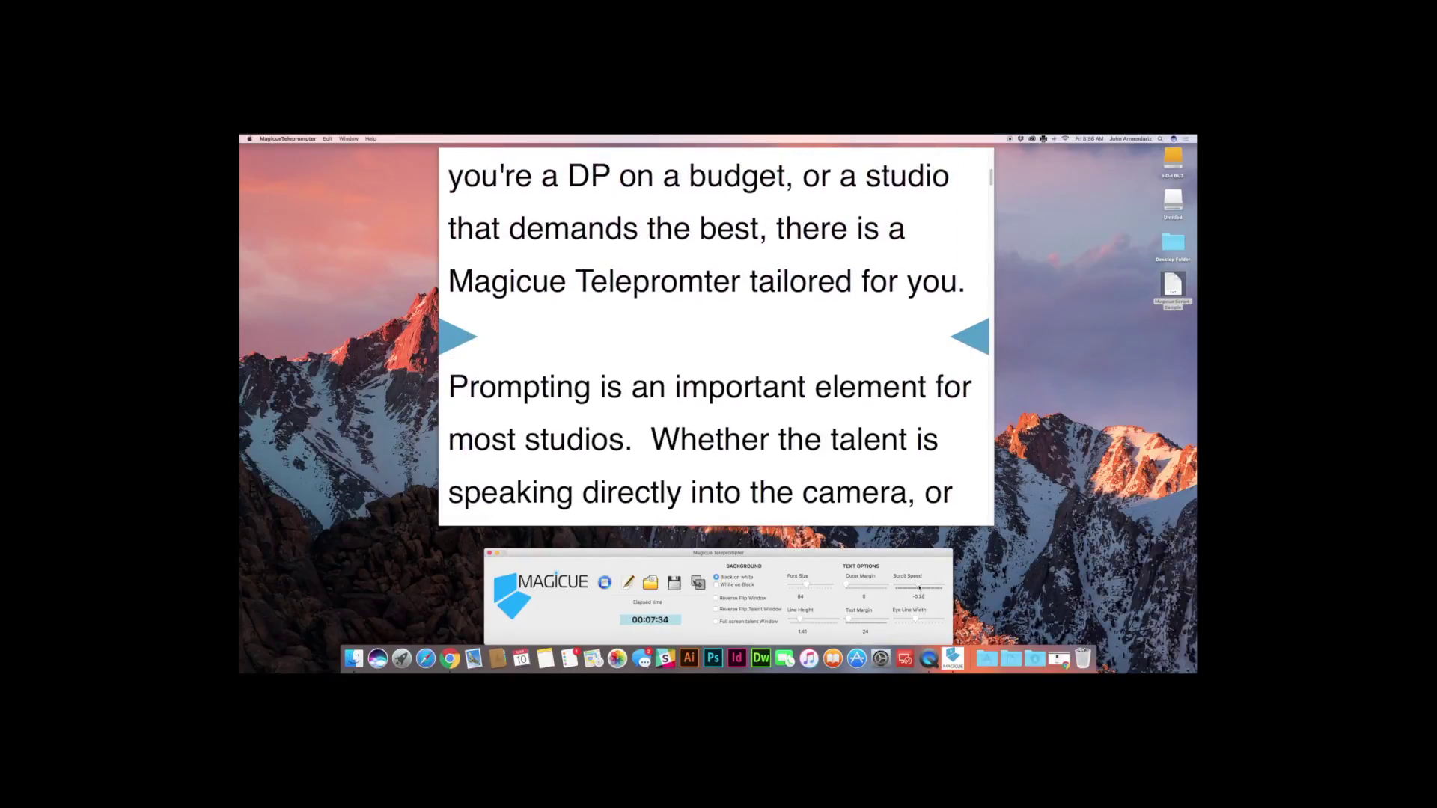
left_click_drag(919, 587, 920, 587)
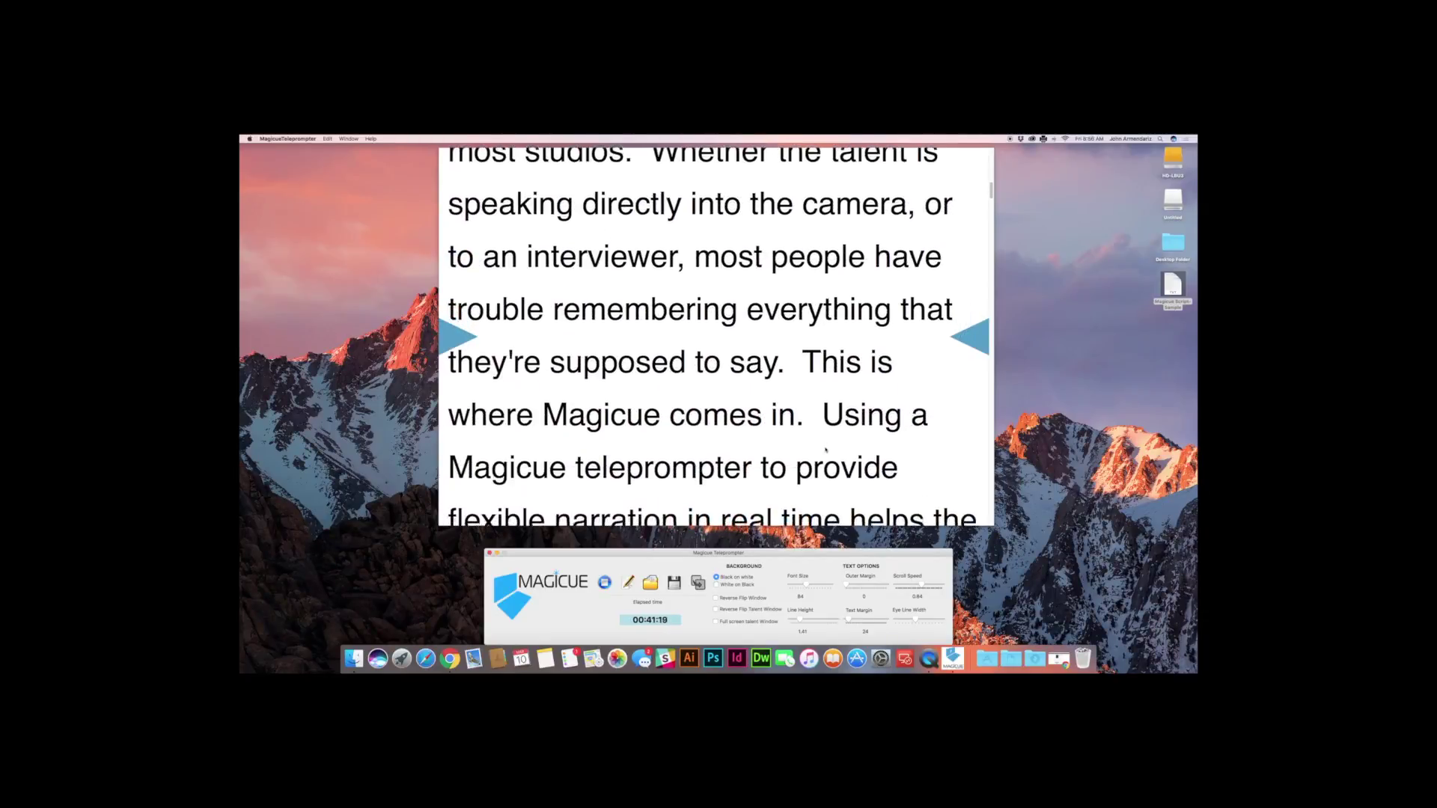
Move the running script back and forward manually in the main window, and stop playback
scroll(825, 450, "up", 3)
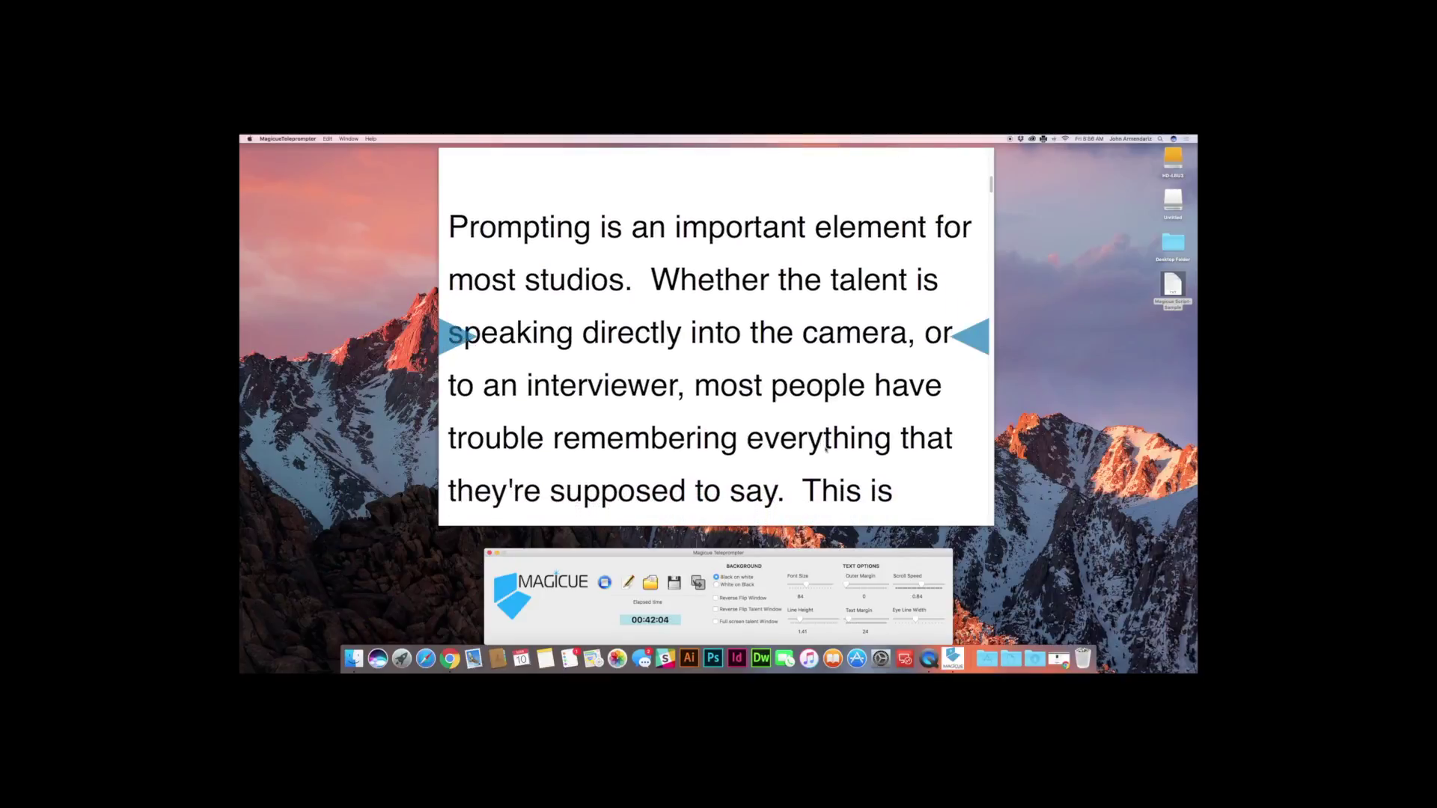
scroll(826, 450, "up", 2)
scroll(826, 450, "down", 2)
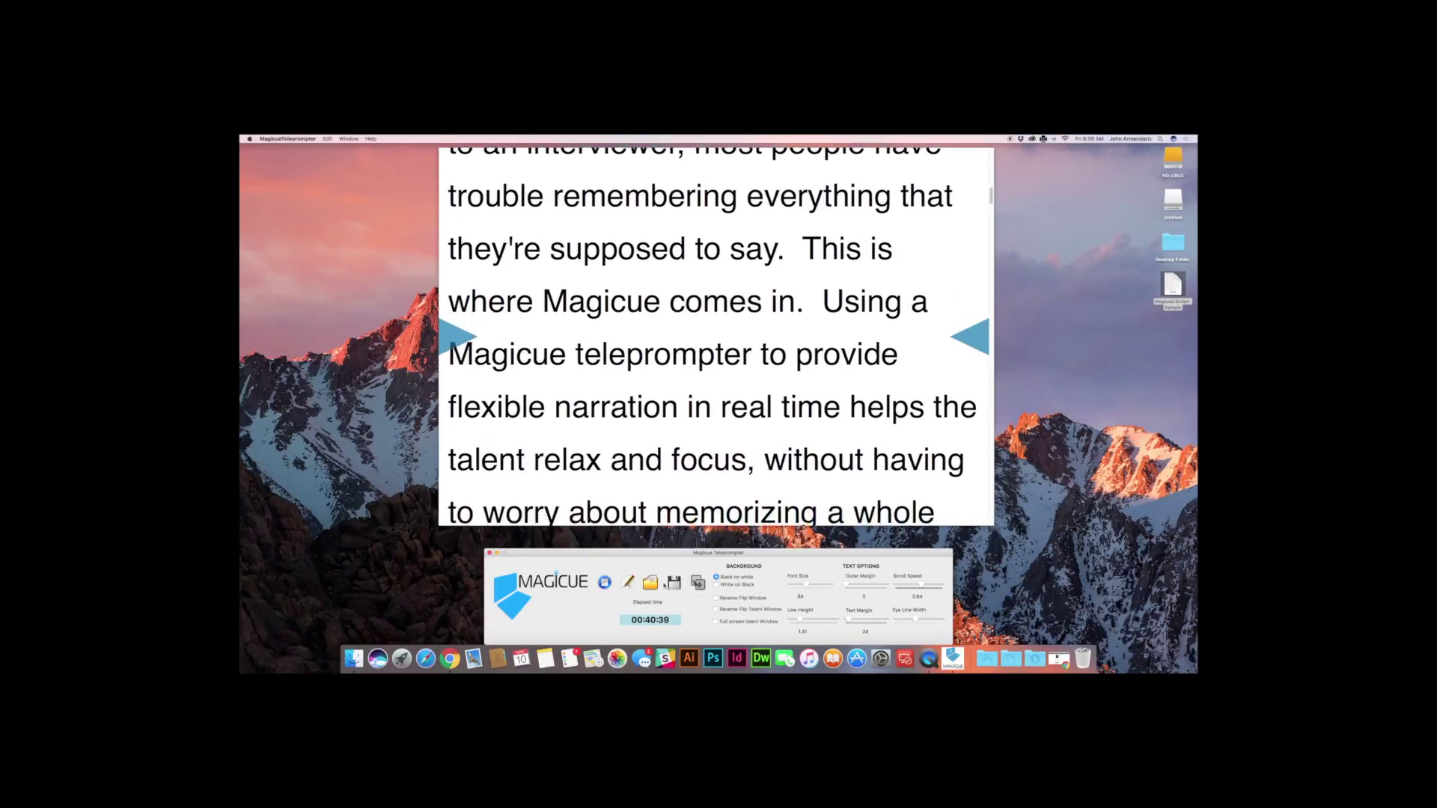
left_click(605, 583)
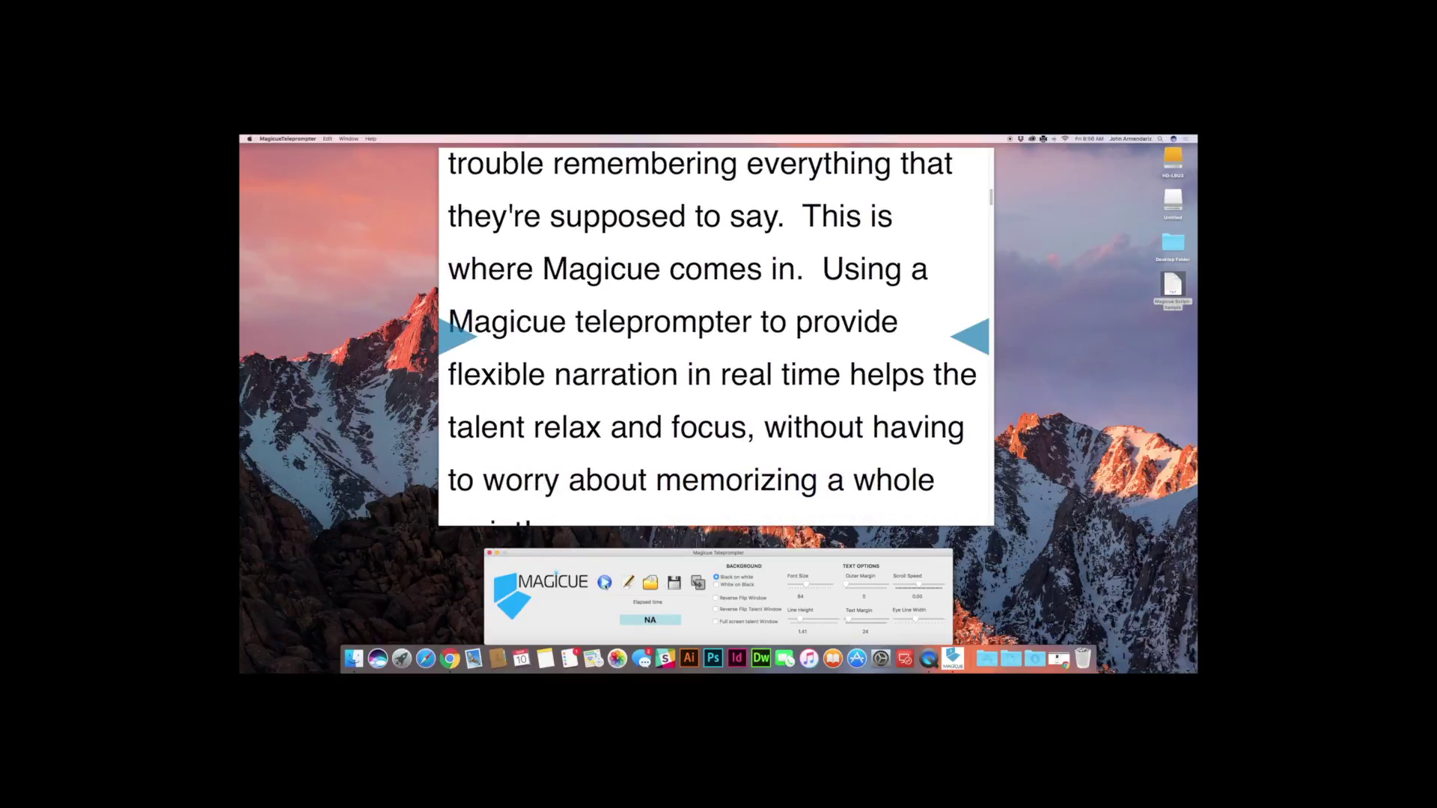